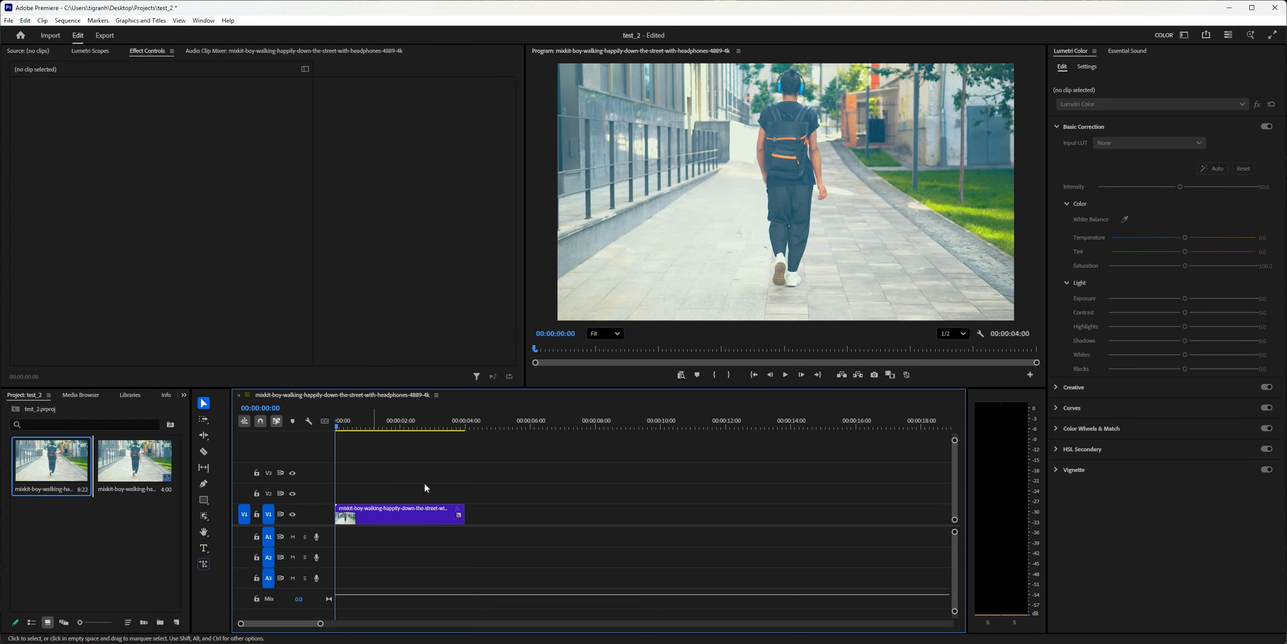
- Create an object mask of the walking man on the V1 clip, track it through the whole clip, and return to the sequence start
left_click(410, 509)
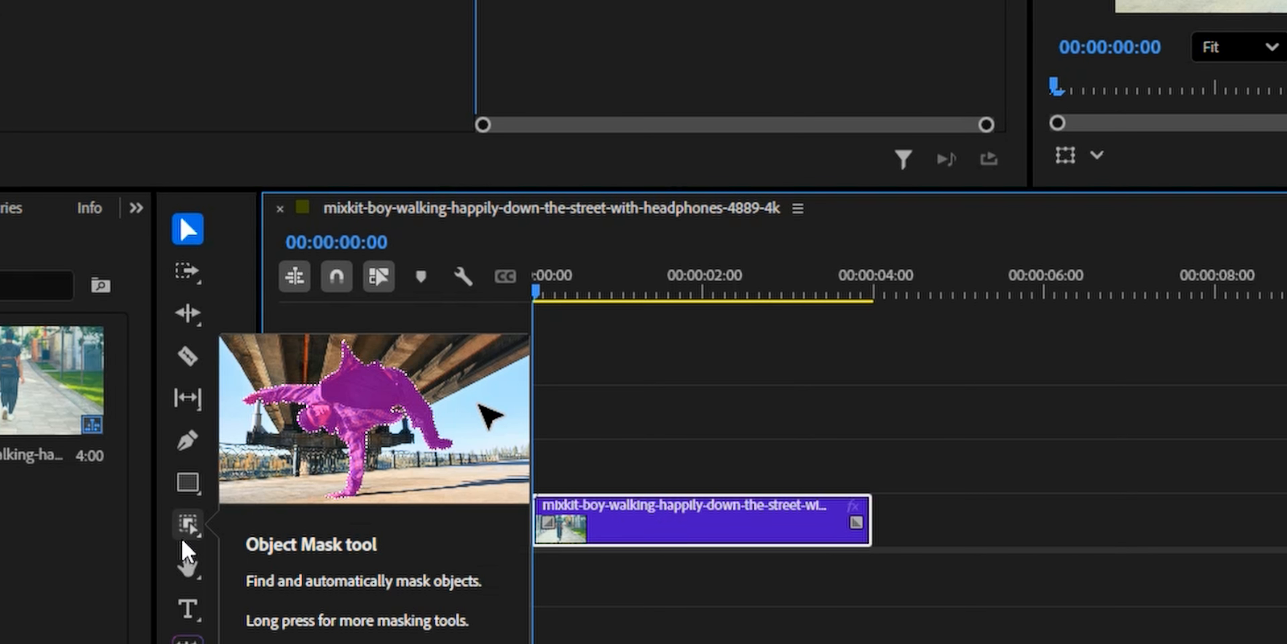
left_click(185, 534)
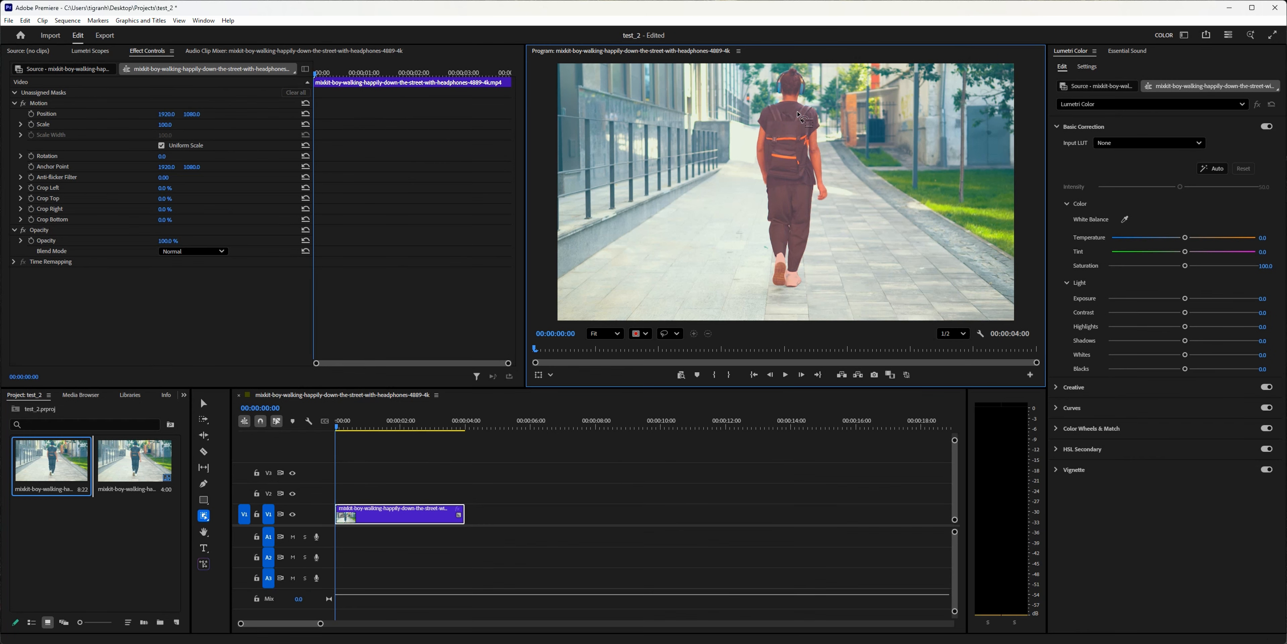
left_click(800, 119)
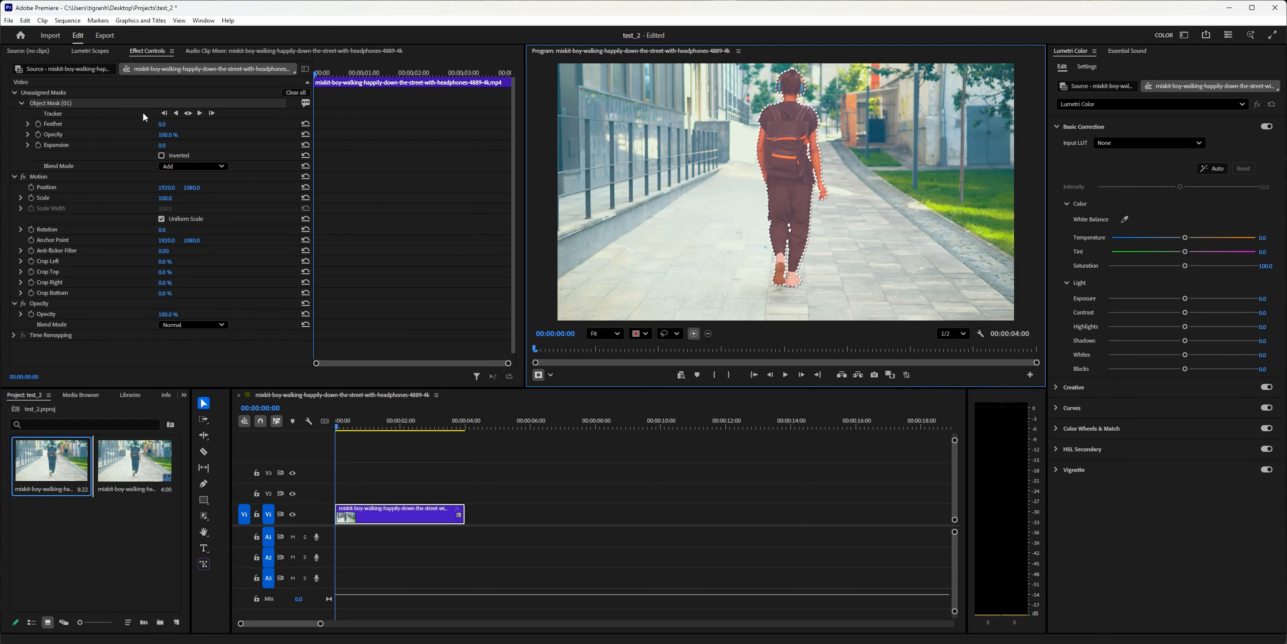
left_click(188, 113)
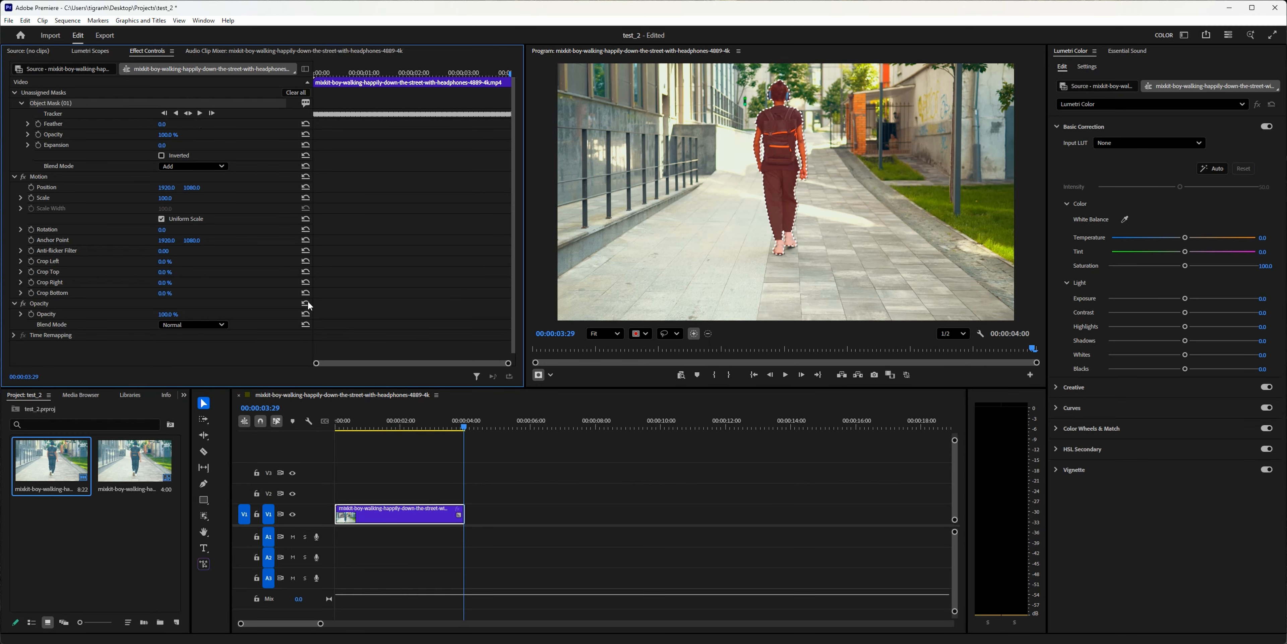
left_click_drag(342, 426, 267, 422)
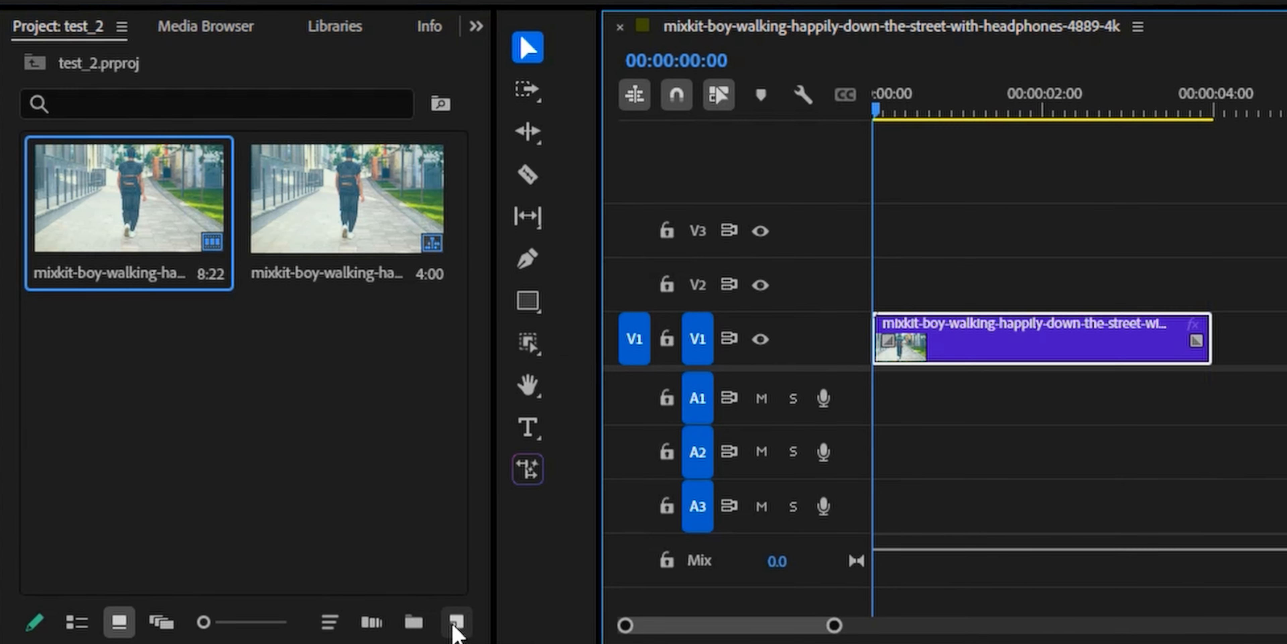
- Create a 3840 × 2160 color matte in bright green (0CFF00) with the default name
left_click(175, 622)
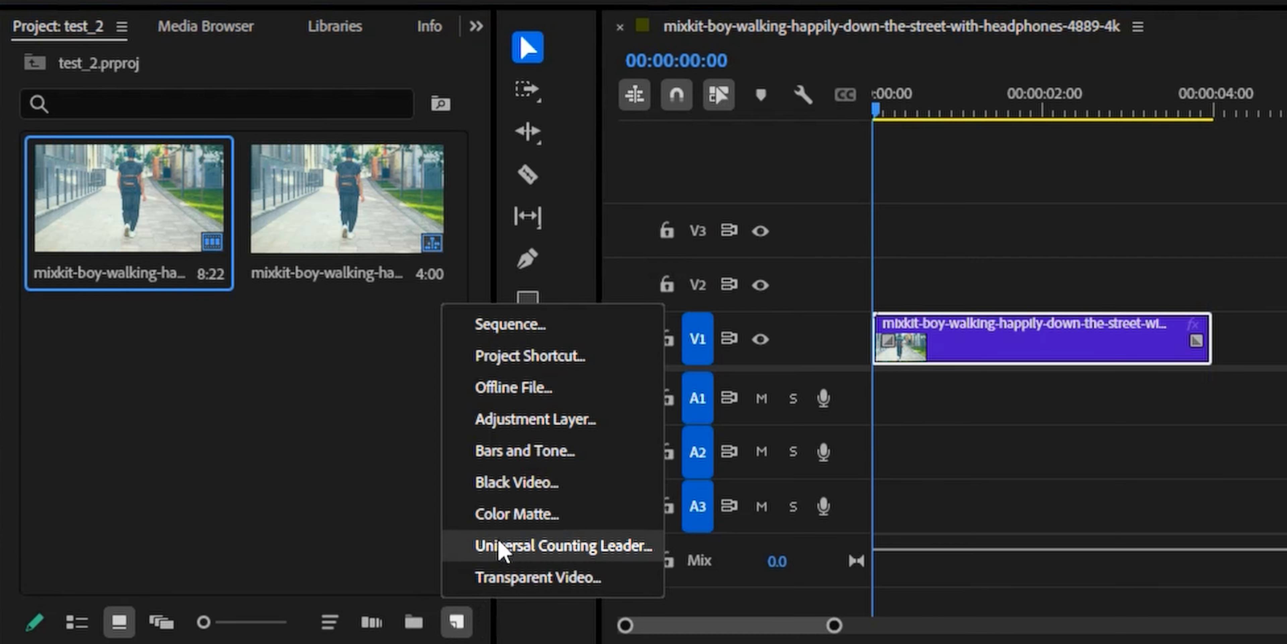
left_click(505, 514)
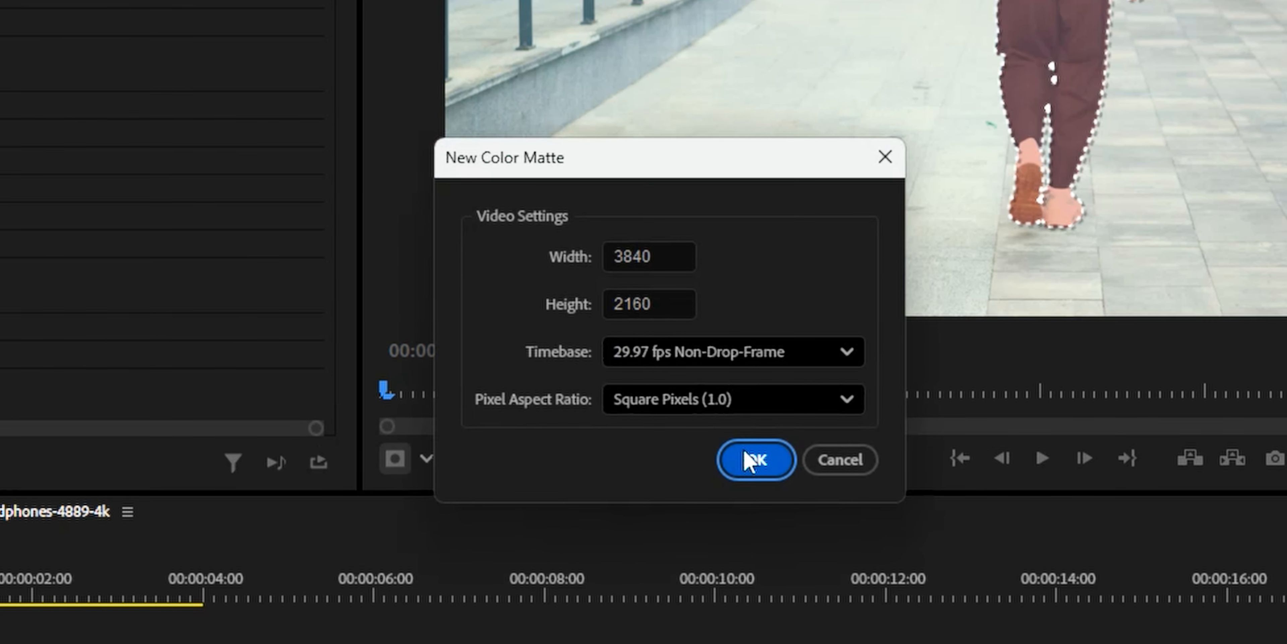
left_click(752, 459)
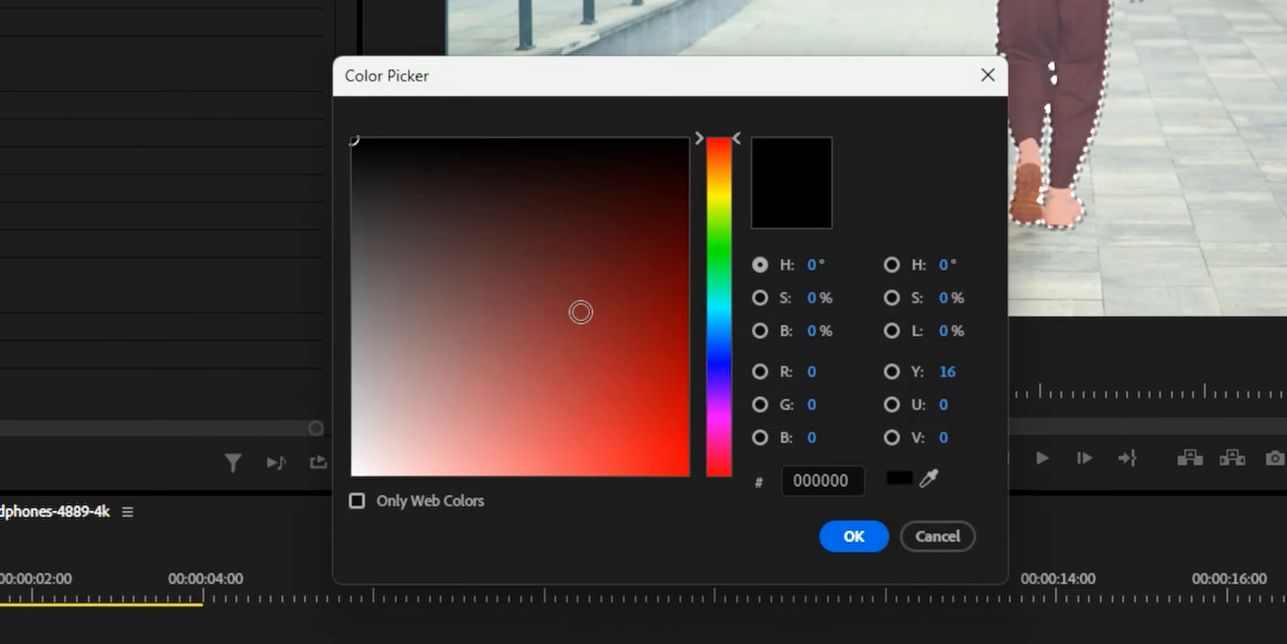
left_click(720, 409)
left_click_drag(728, 325, 720, 248)
left_click_drag(650, 440, 794, 591)
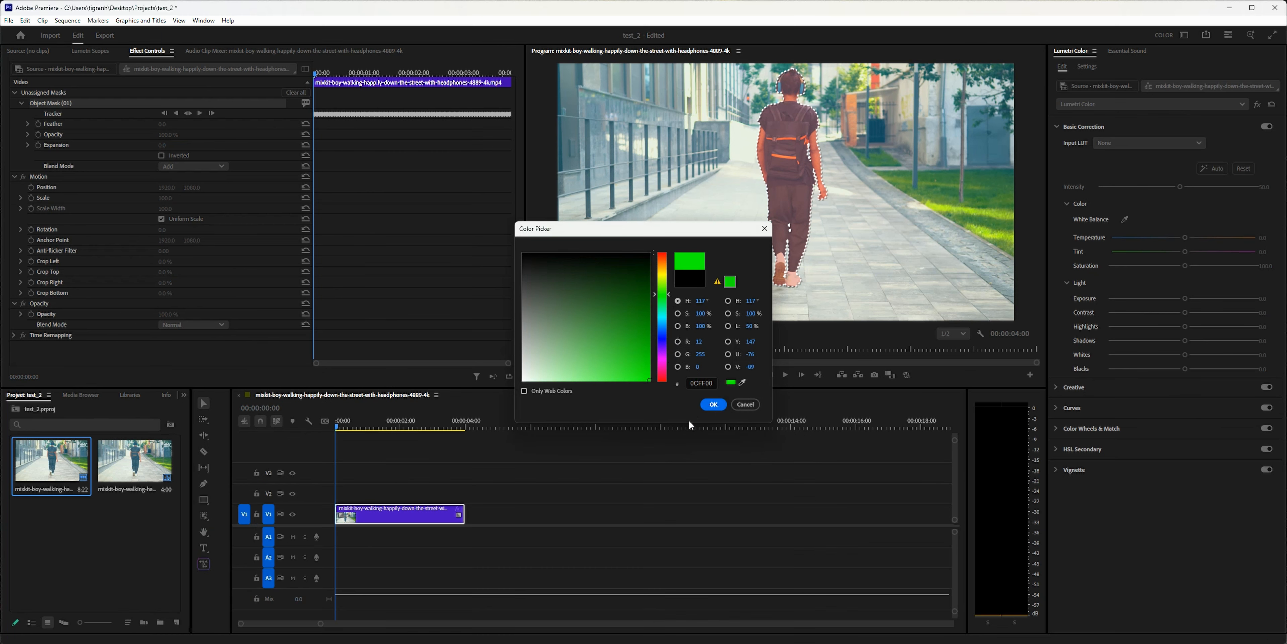
left_click(724, 404)
left_click(639, 345)
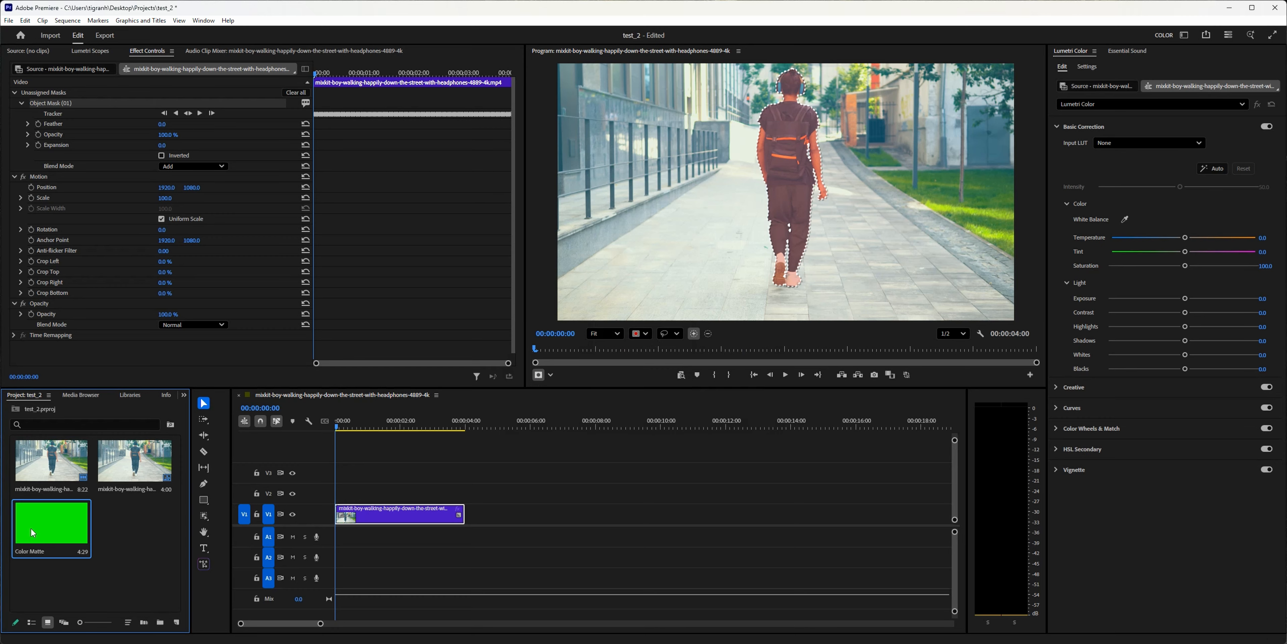
- Place the green Color Matte on V2 above the walking clip and paste the clip's object mask into the matte's Opacity
left_click_drag(30, 527, 328, 494)
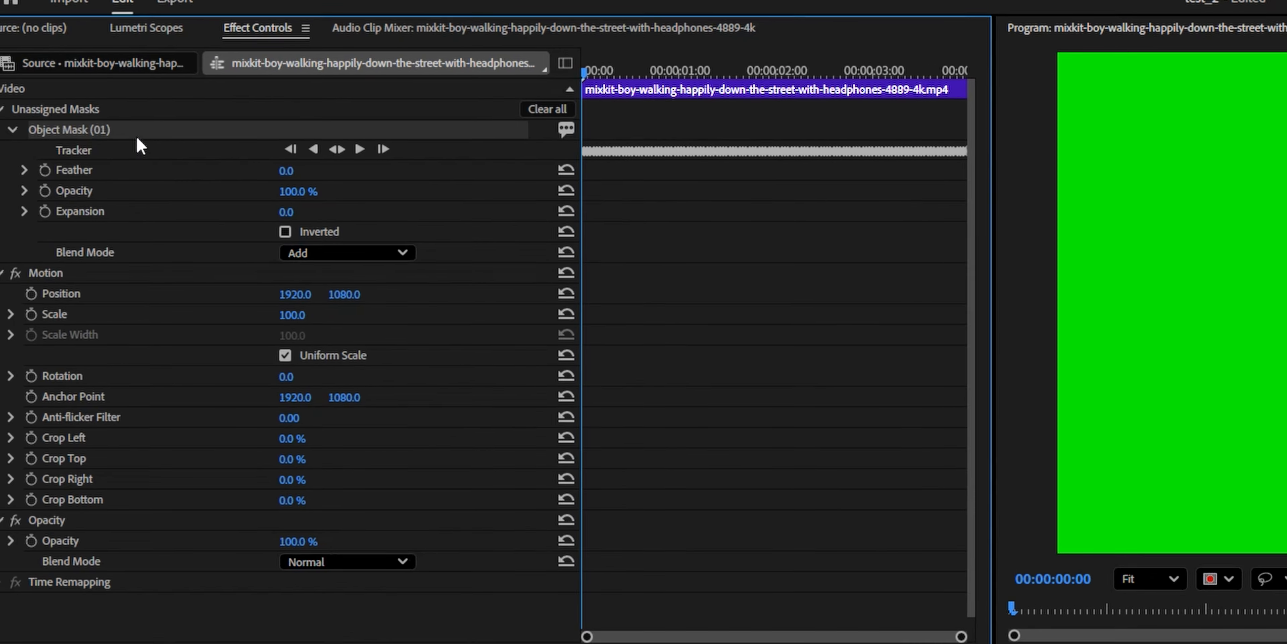
left_click(375, 490)
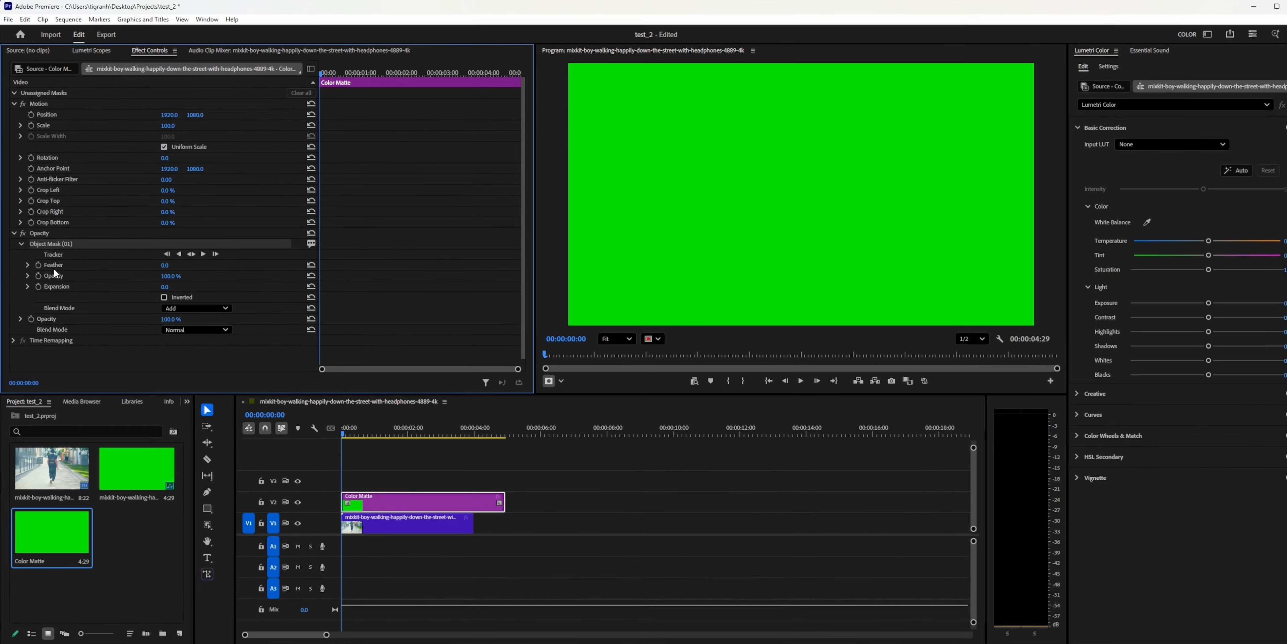
key("ctrl+v")
mouse_move(337, 423)
left_mouse_down()
mouse_move(464, 428)
mouse_move(321, 412)
left_mouse_up()
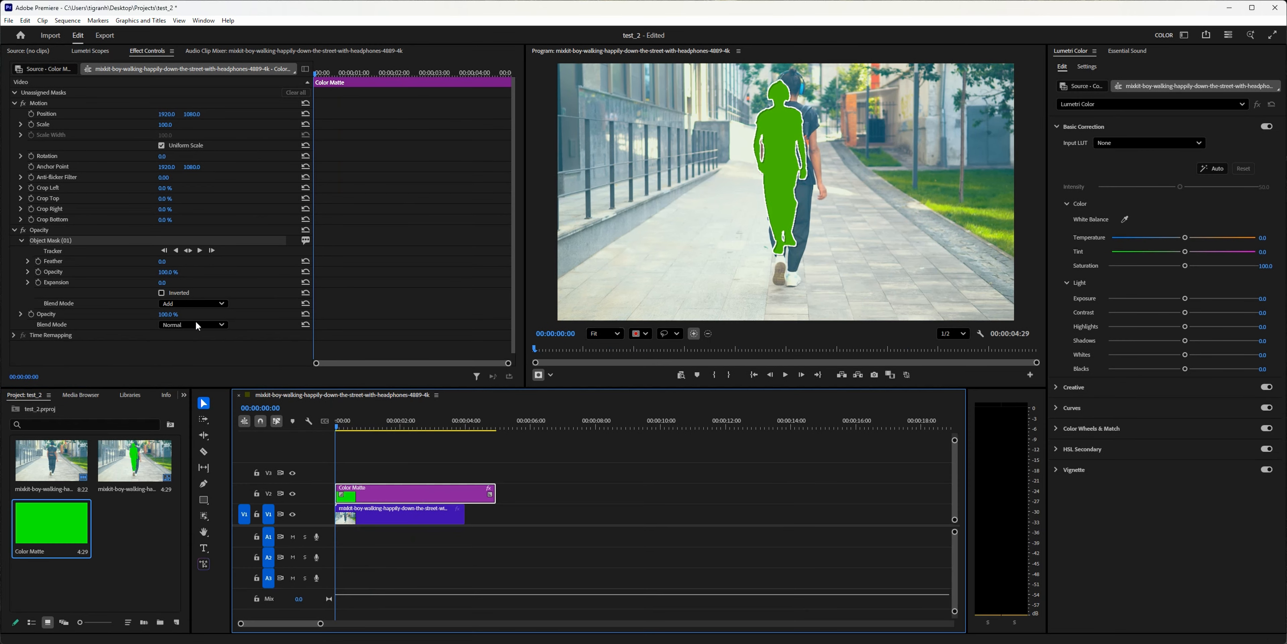
left_click(62, 241)
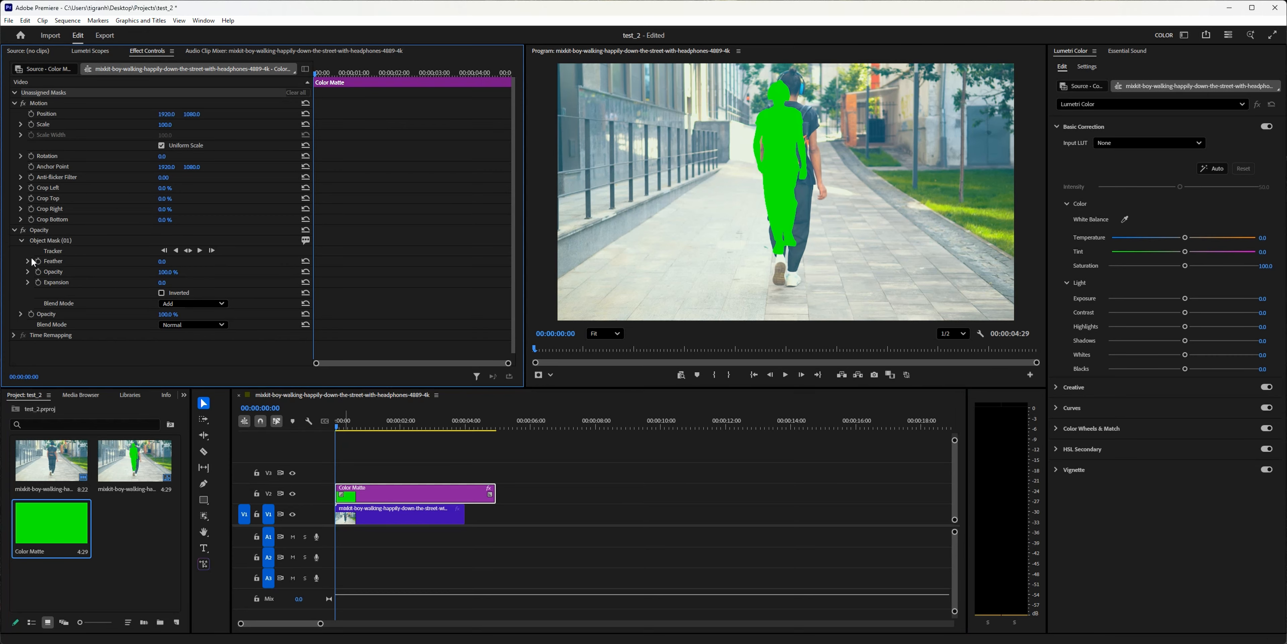
- Delete the object mask from the Color Matte's Opacity and nest the matte clip under the default sequence name
left_click(40, 241)
key("Delete")
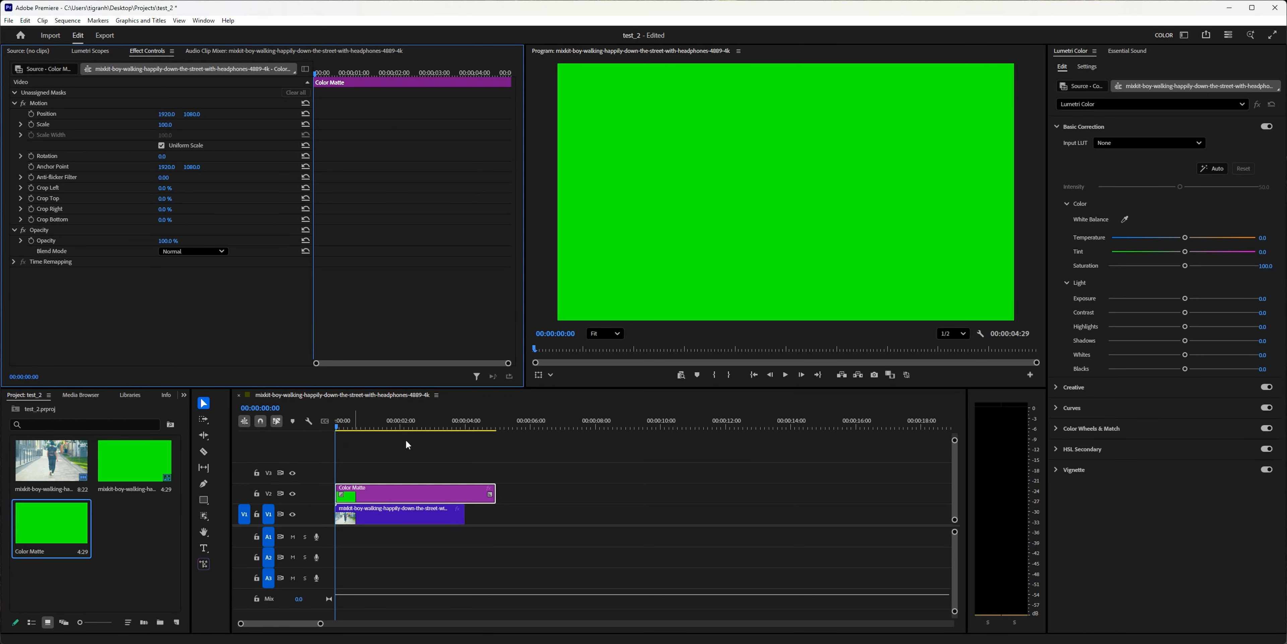
right_click(385, 492)
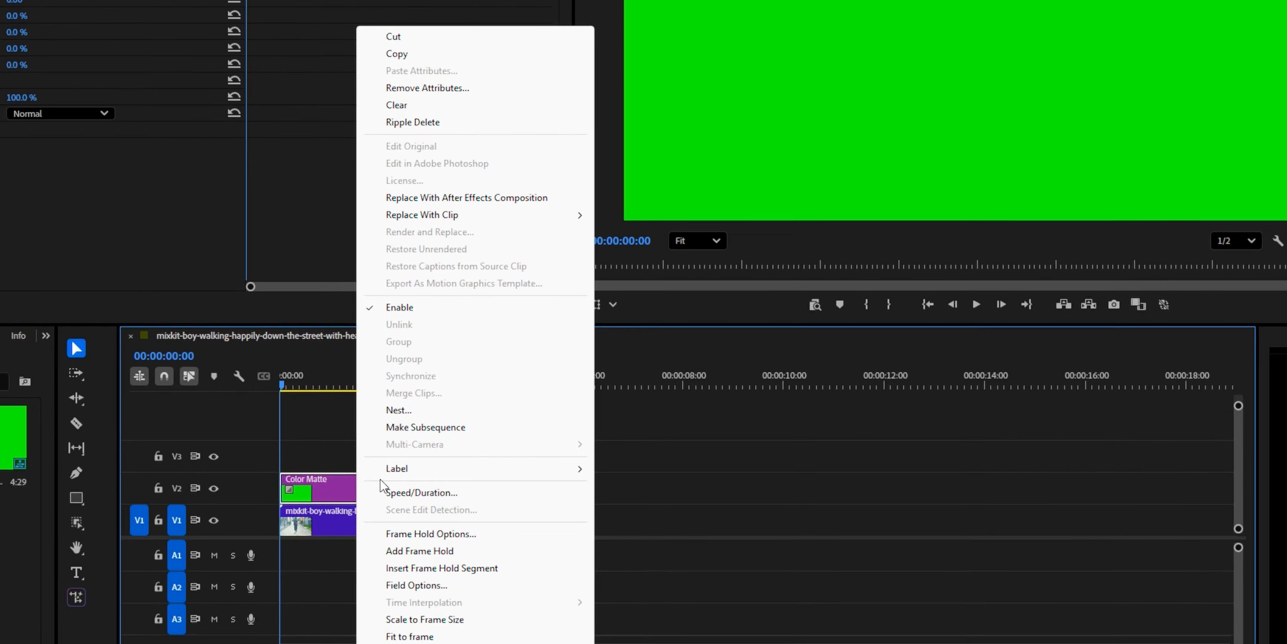
left_click(421, 442)
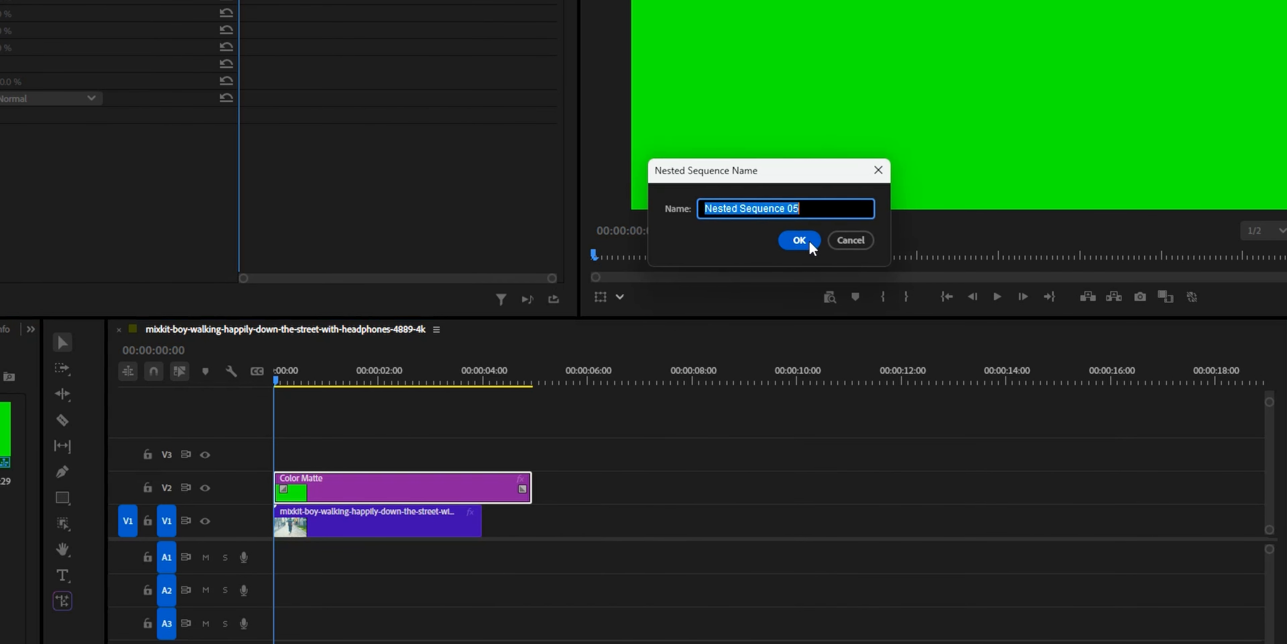
left_click(795, 238)
left_click(352, 482)
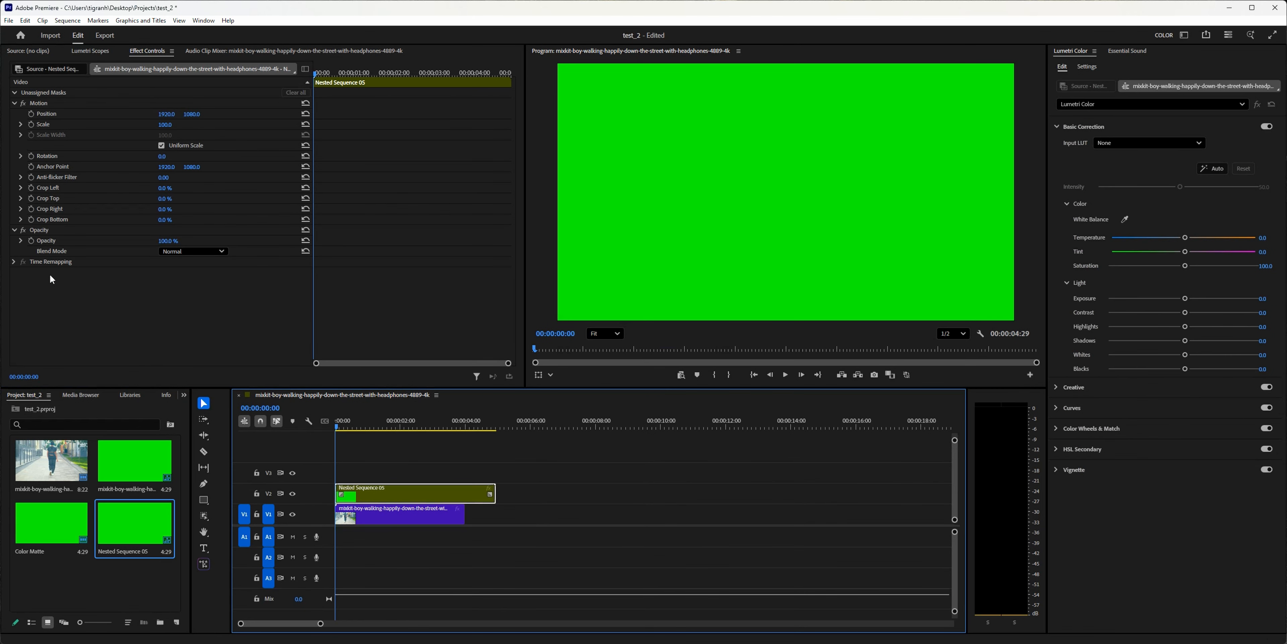
- Paste the walking clip's object mask into the Opacity effect of the nested sequence on V2
left_click(39, 231)
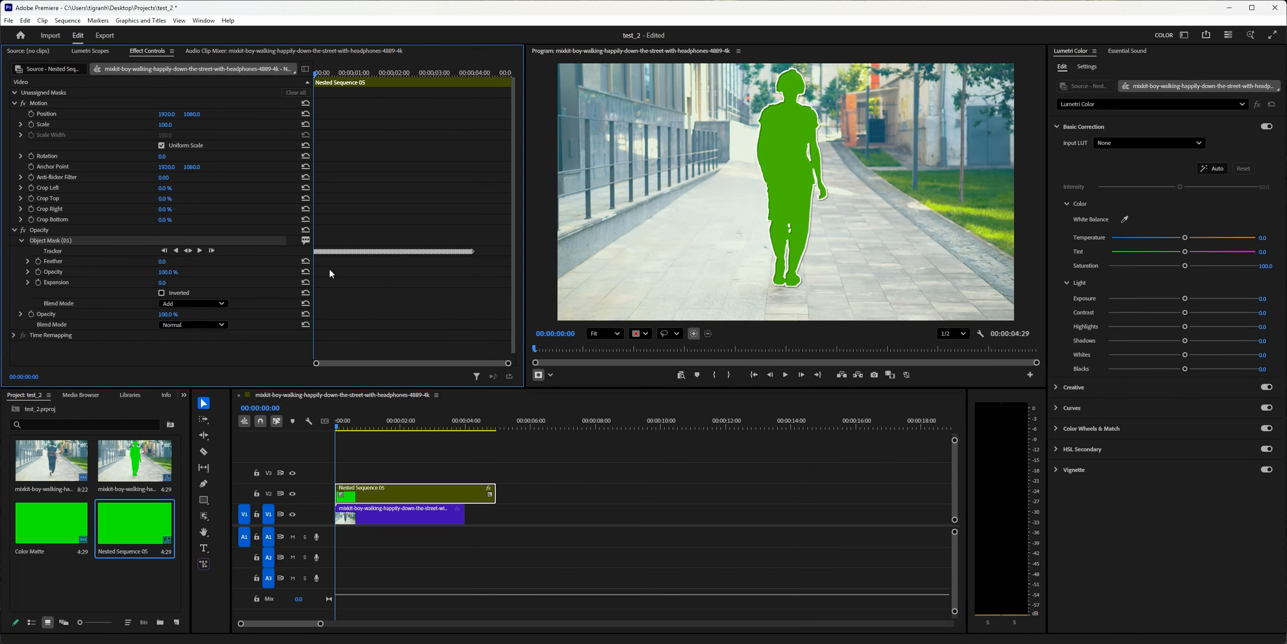
key("space")
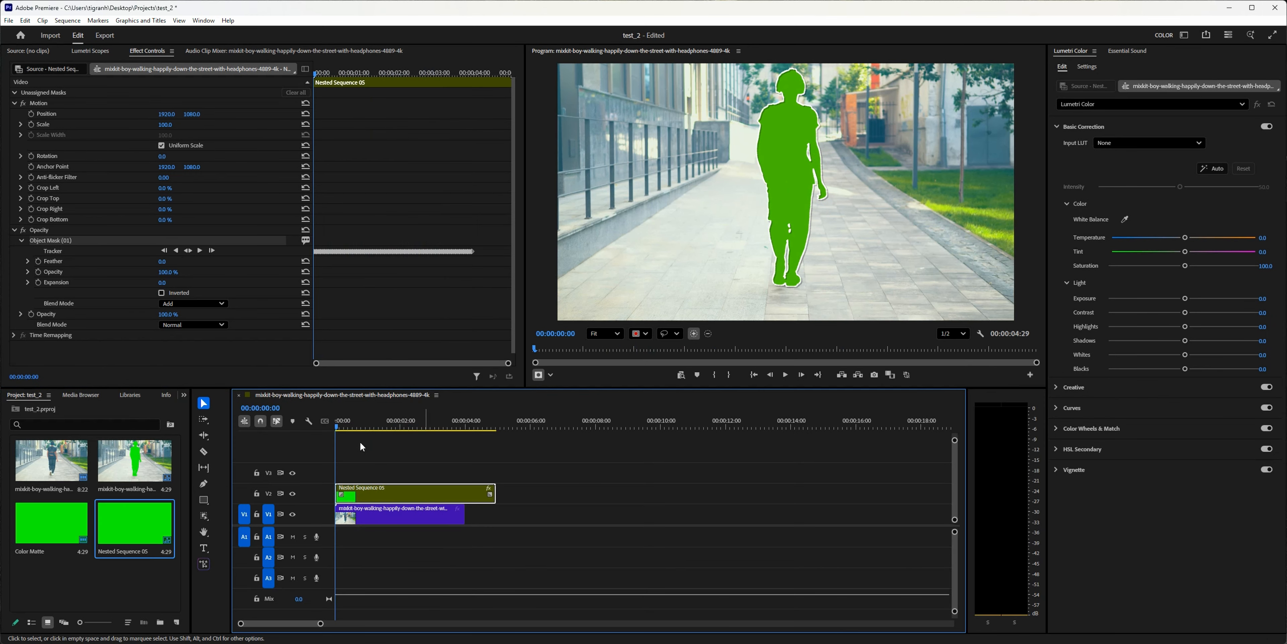
- Set the nested sequence's blend mode to Overlay and play back the sequence
left_click(169, 325)
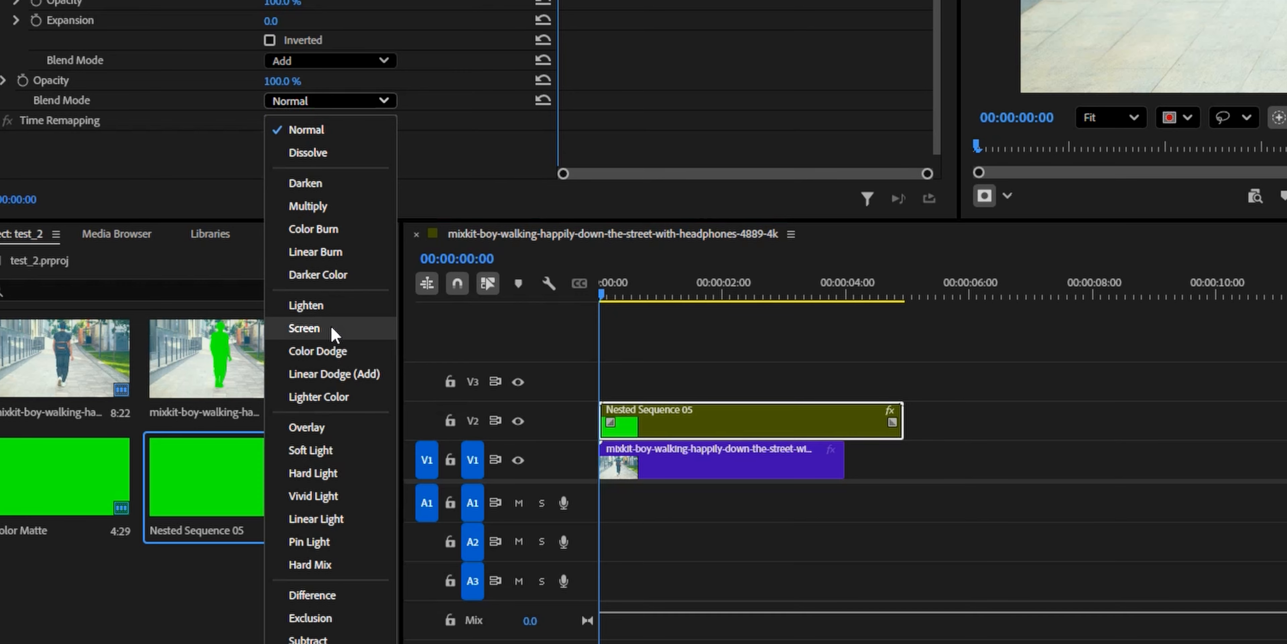
left_click(346, 426)
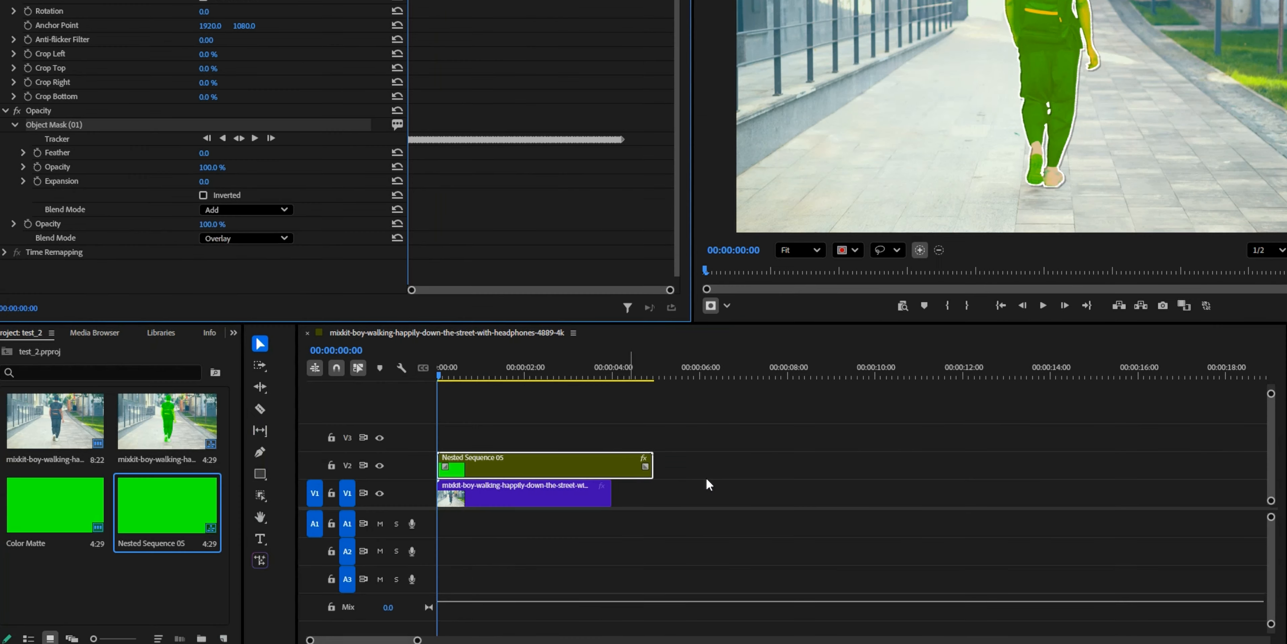
left_click(976, 432)
key("space")
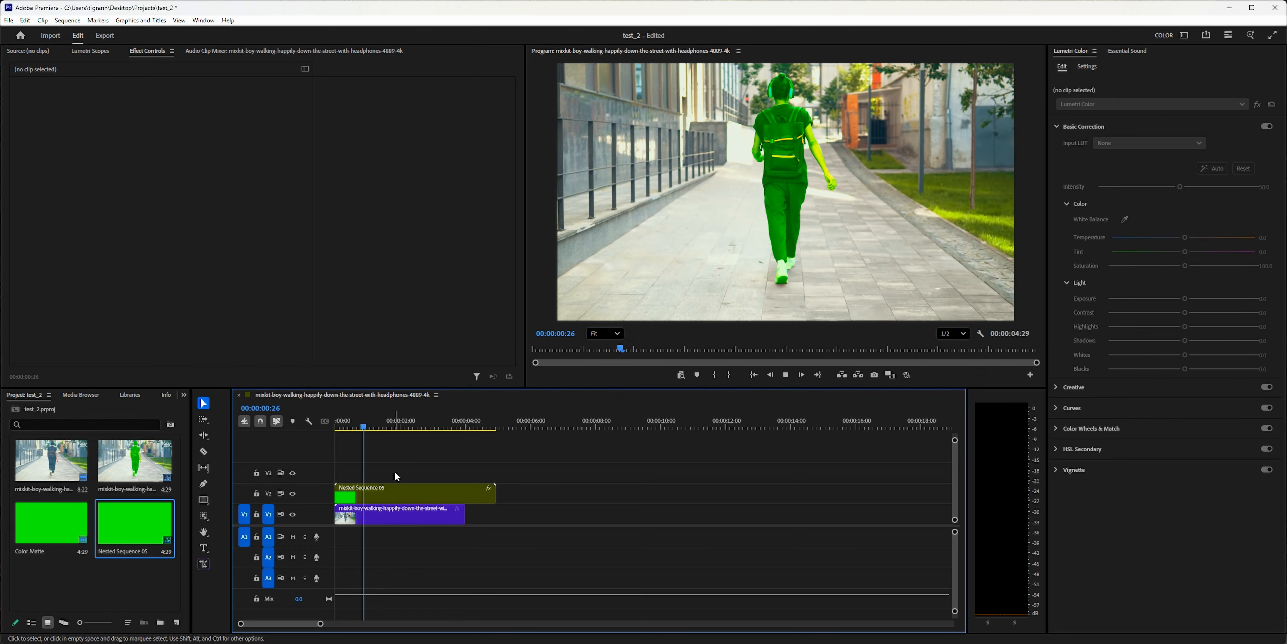
- Stop playback and set the object mask's opacity on the nested sequence to 0%
left_click(407, 488)
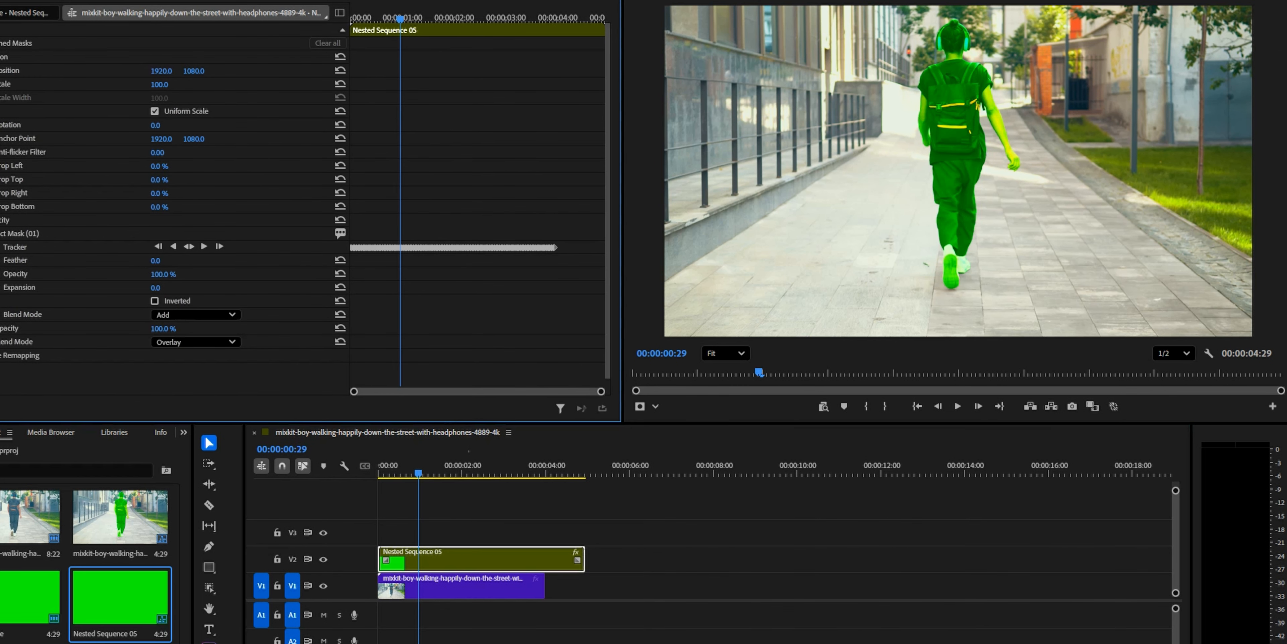
left_click(163, 274)
type("0")
key("Return")
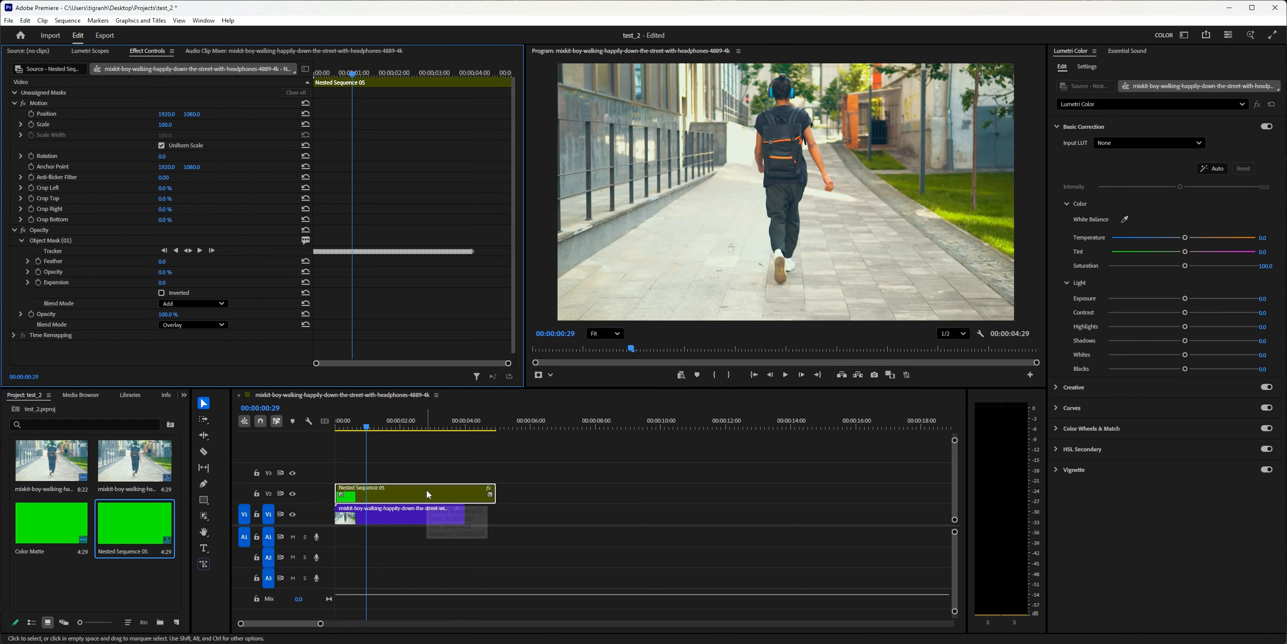
- Delete the nested sequence from V2 and ripple trim the walking clip's start at 00:00:00:25
key("Delete")
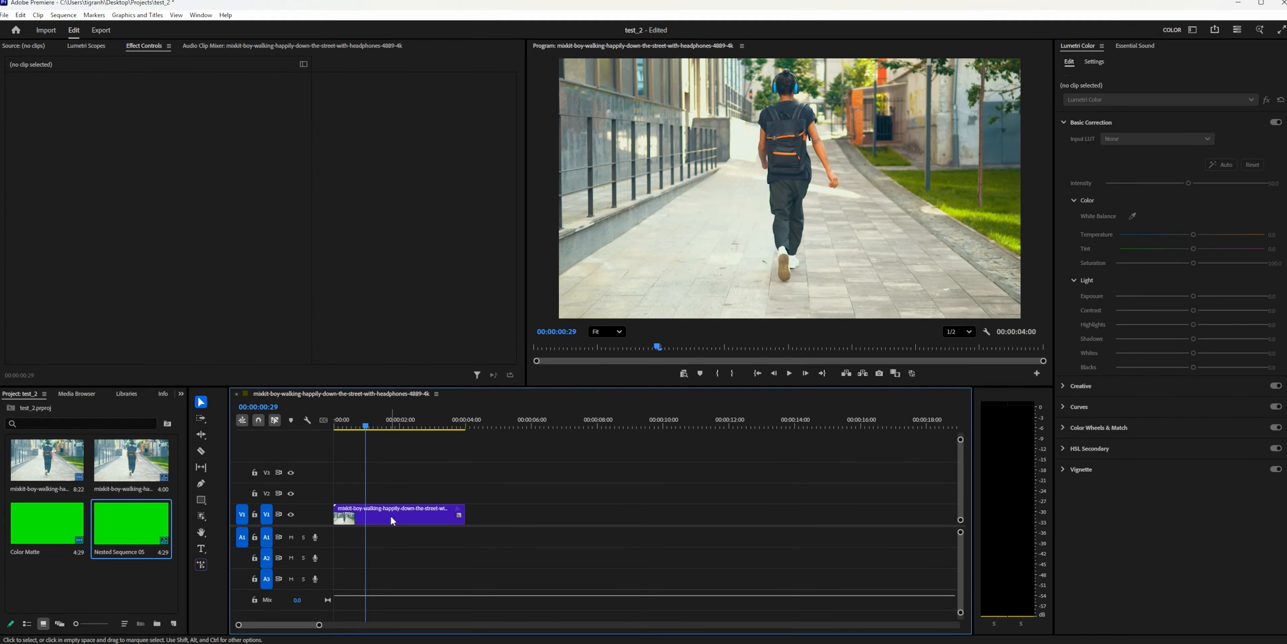
left_click_drag(363, 432, 345, 431)
key("space")
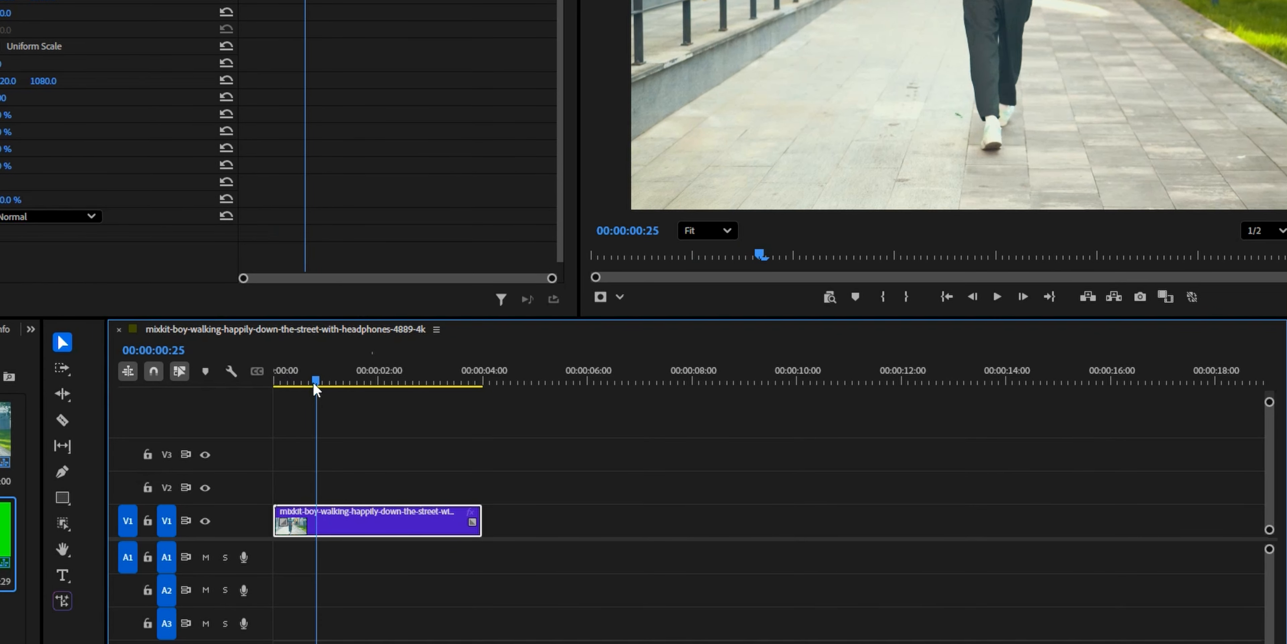
key("q")
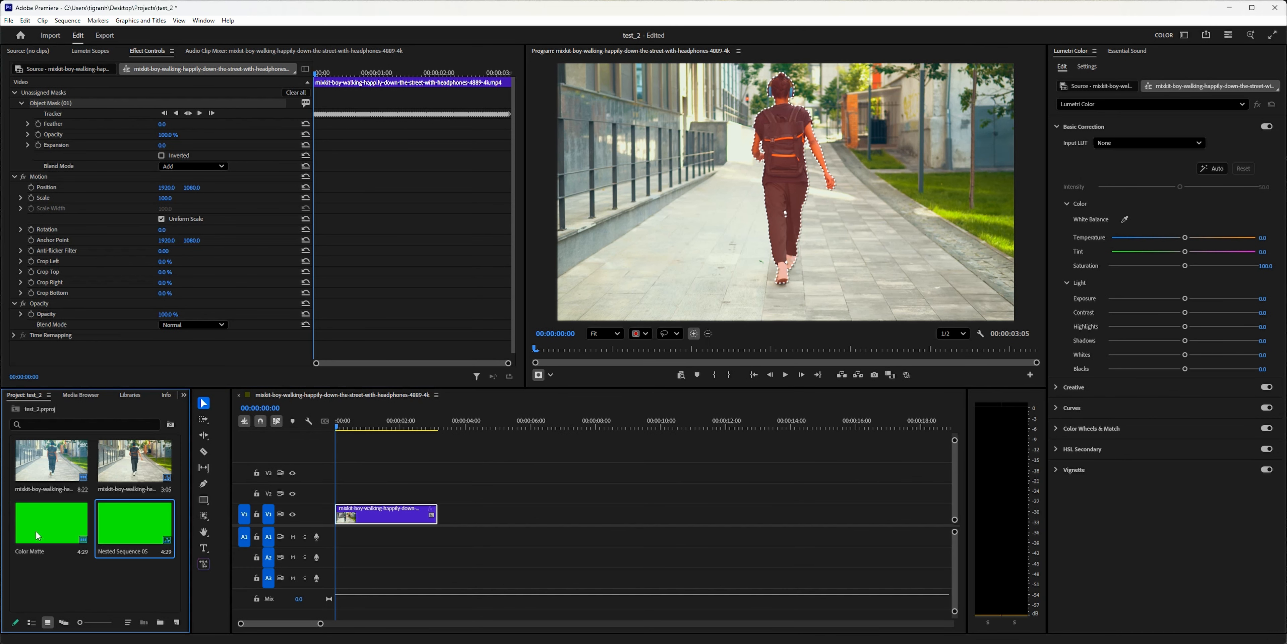
- Place the green Color Matte on V2 at the sequence start and nest it under the default name
left_click_drag(36, 535, 367, 494)
right_click(360, 493)
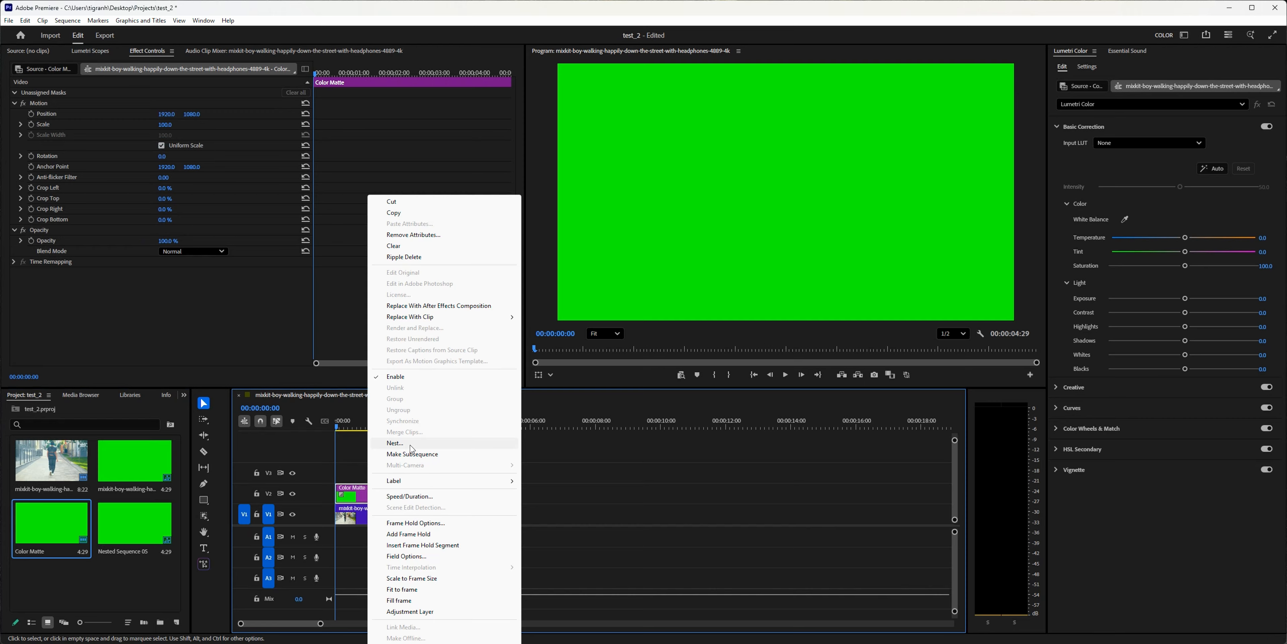
left_click(410, 443)
left_click(656, 347)
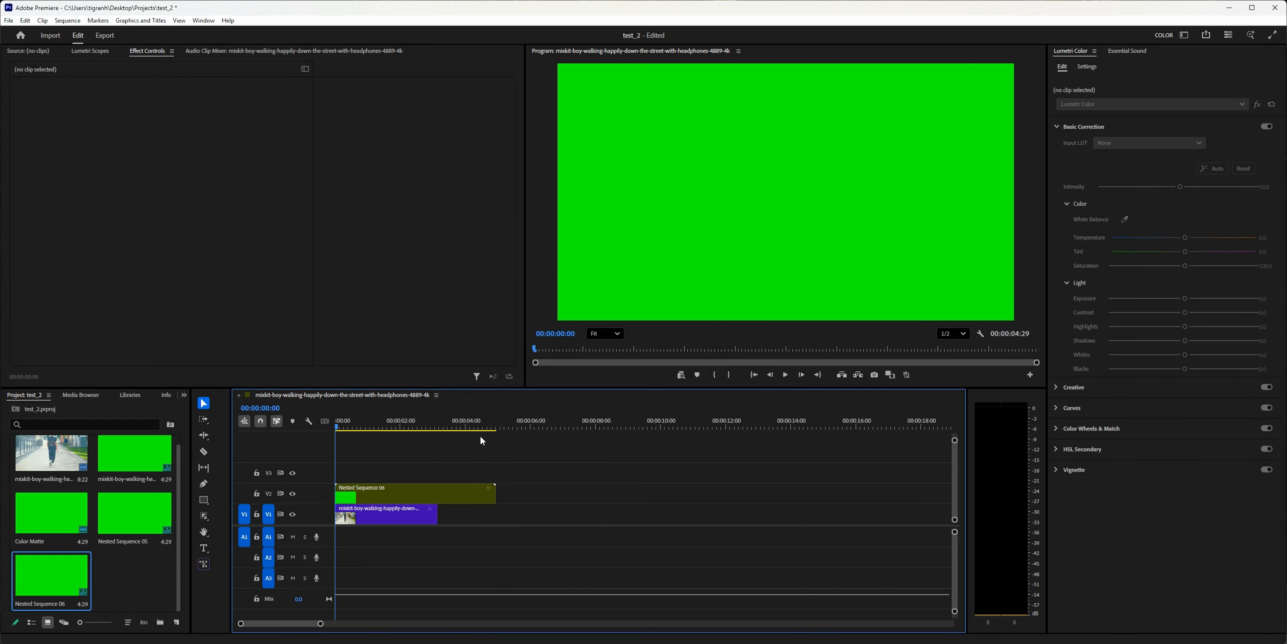
left_click(391, 487)
- Copy the object mask from the trimmed walking clip into the new nested sequence's Opacity and play back the sequence
left_click(386, 519)
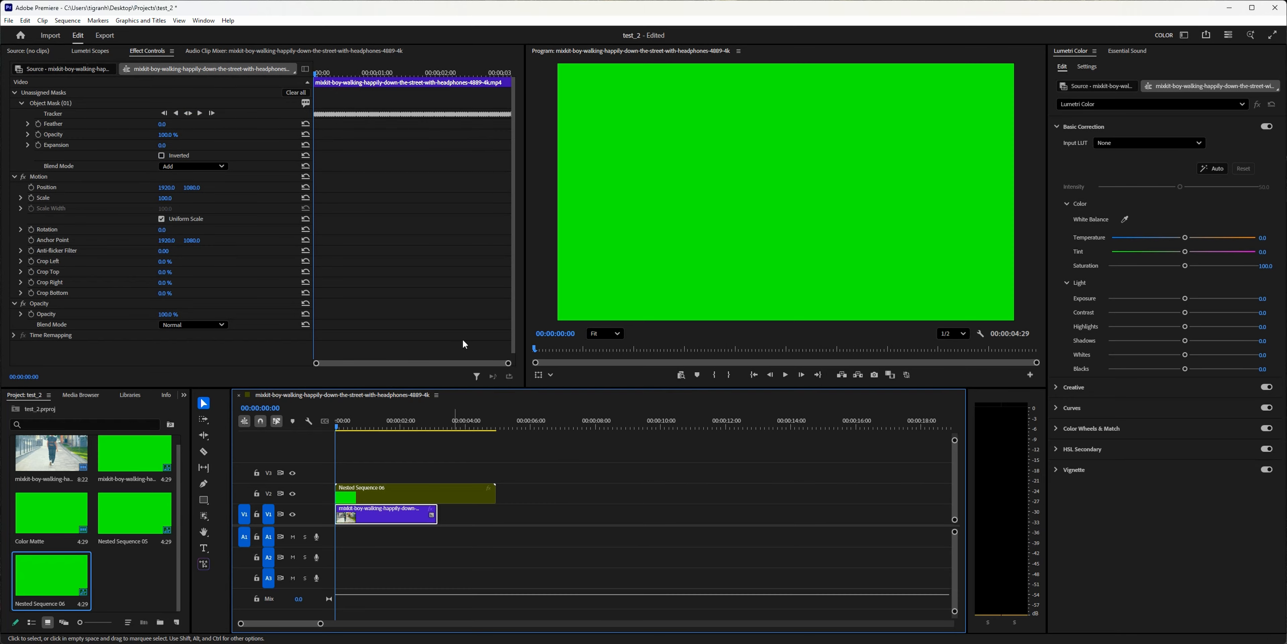
left_click(61, 105)
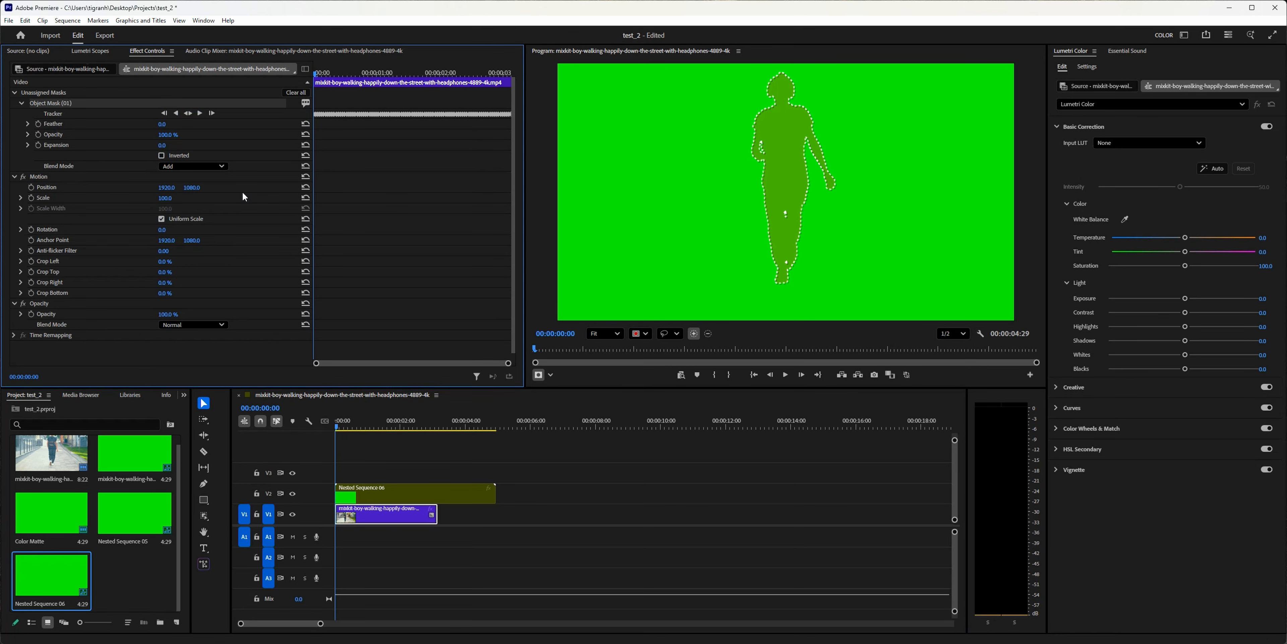
left_click(375, 487)
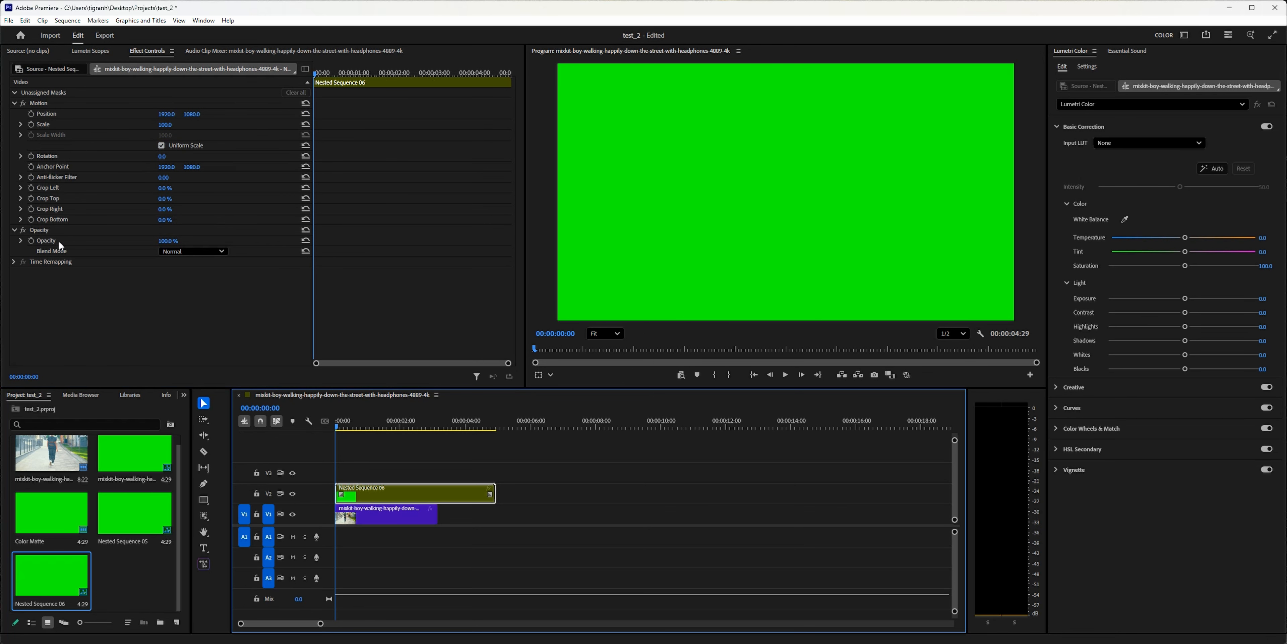
left_click(45, 242)
key("ctrl+v")
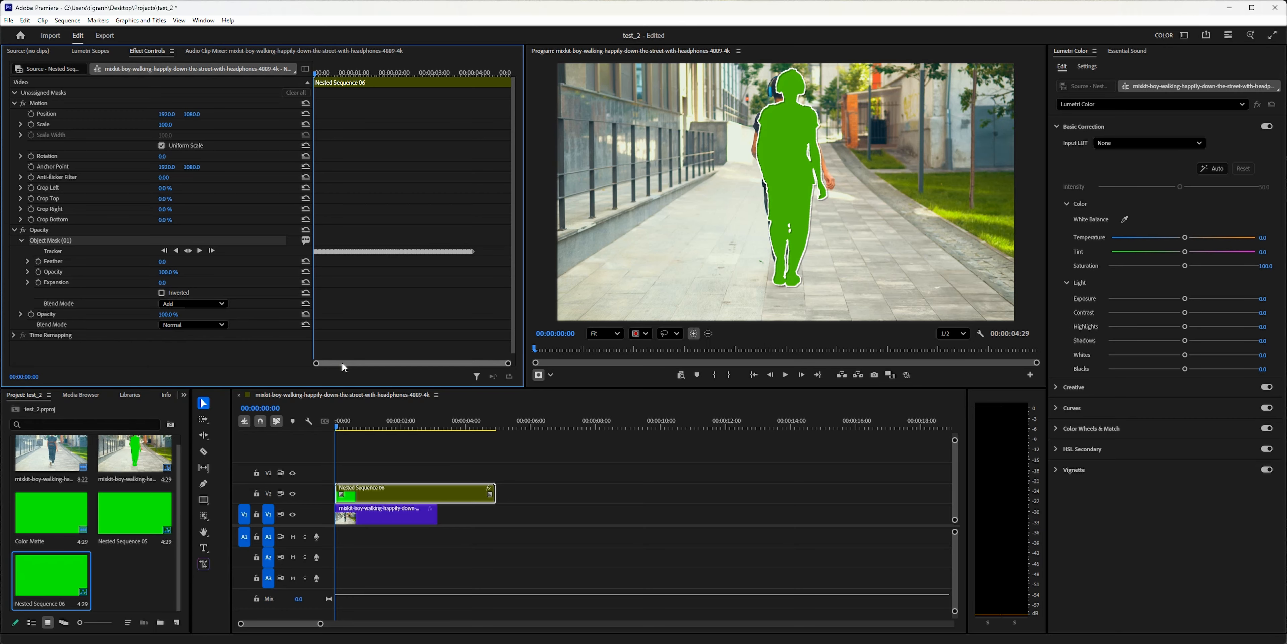
key("space")
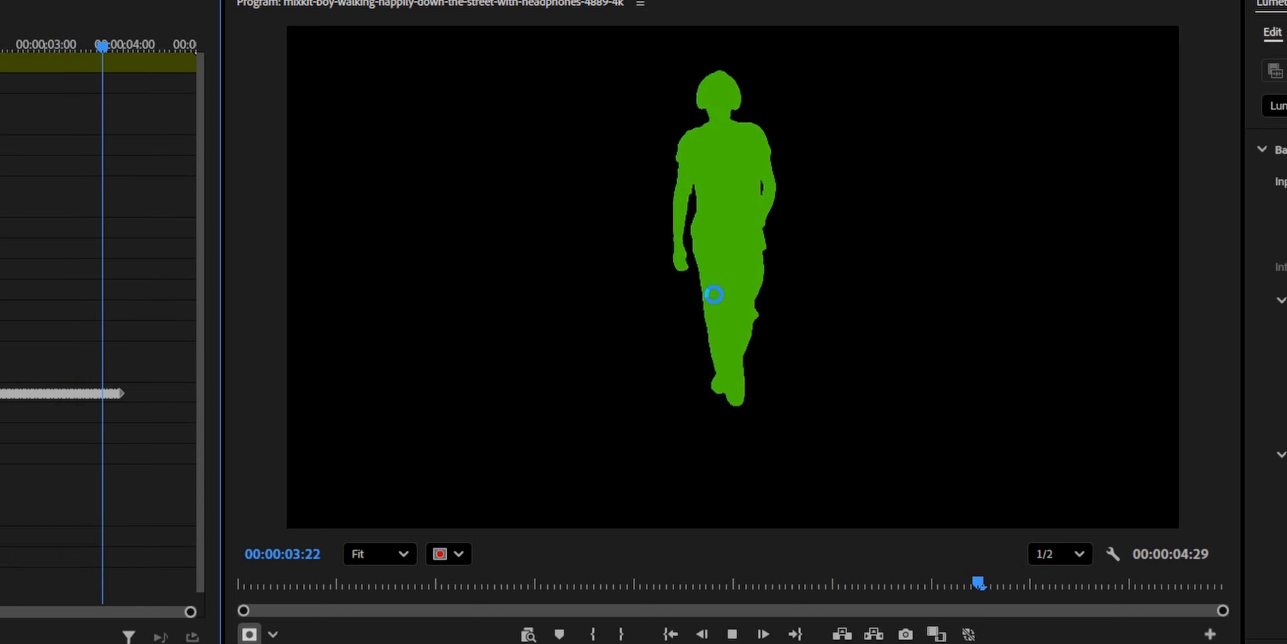
- Replay the sequence from the start and check how the green nested matte follows the man in the trimmed clip
key("space")
key("Home")
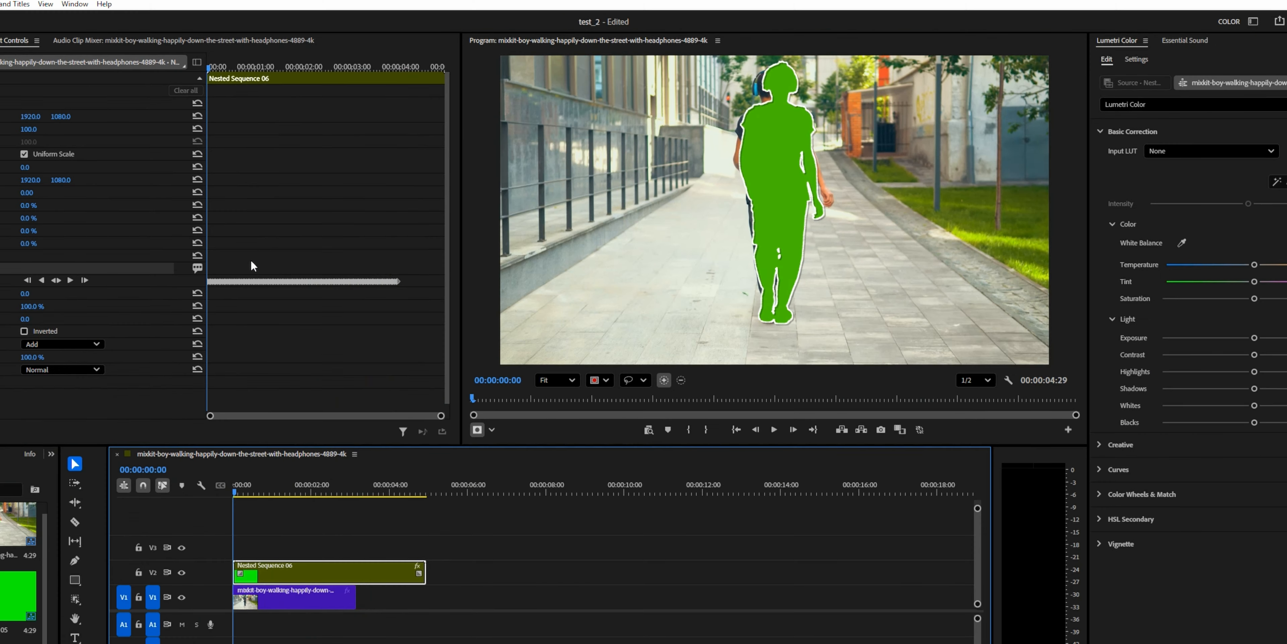
key("space")
key("space")
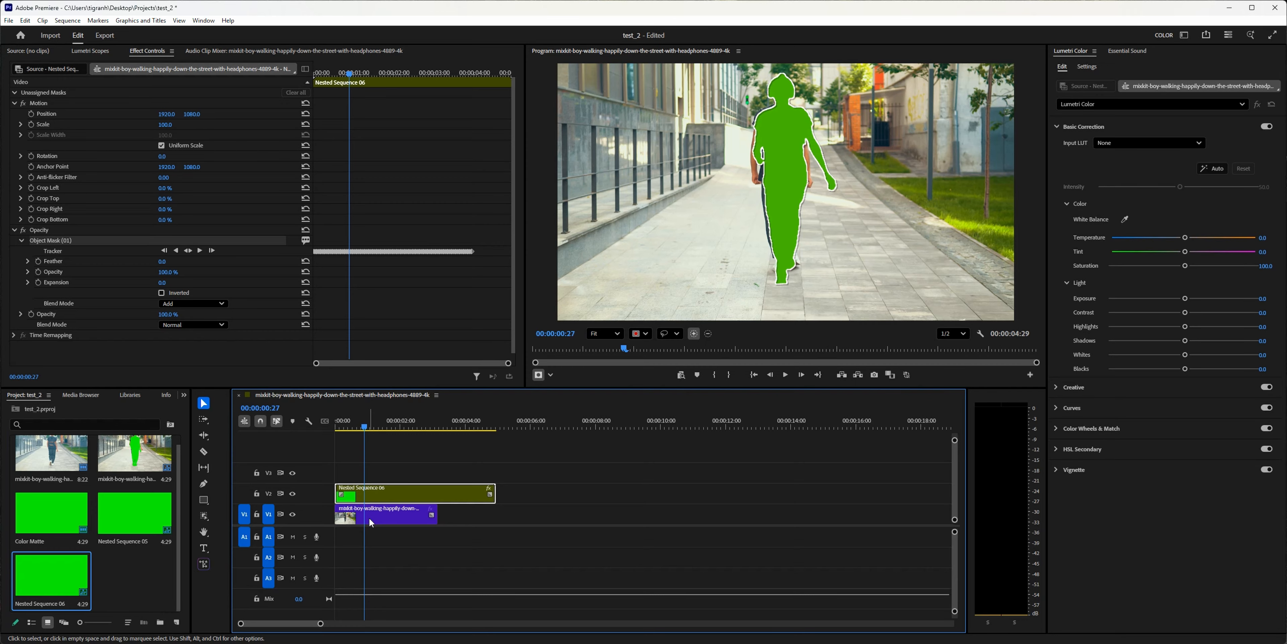
left_click(387, 512)
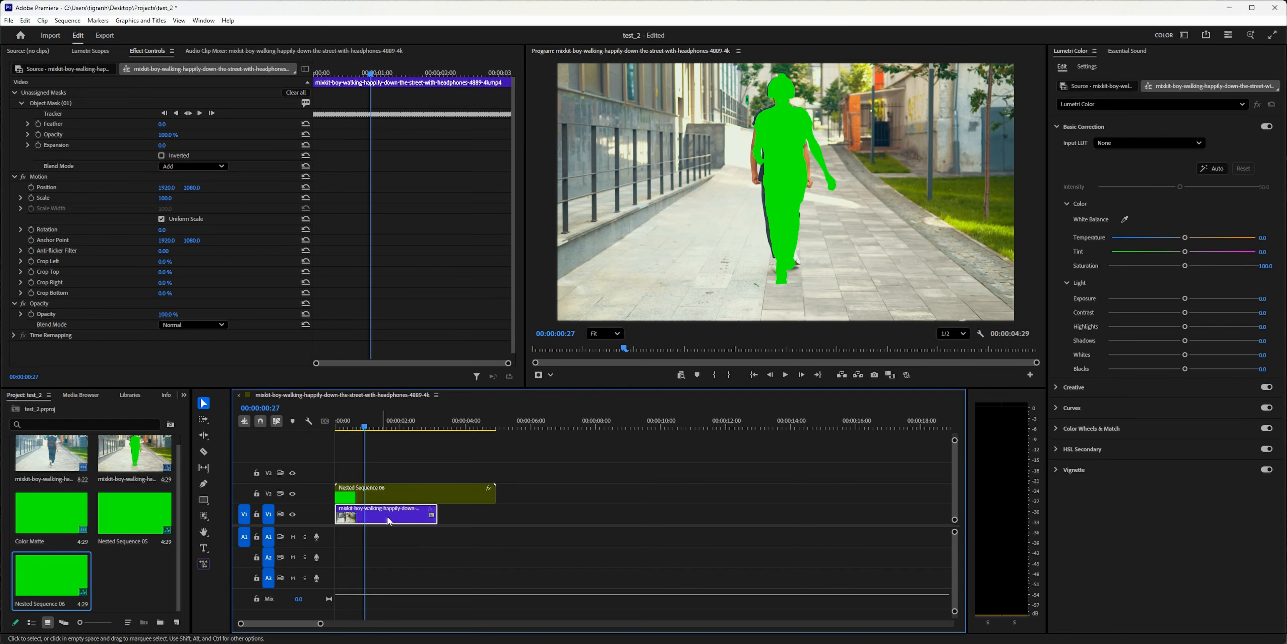
left_click(423, 496)
left_click_drag(350, 425, 324, 427)
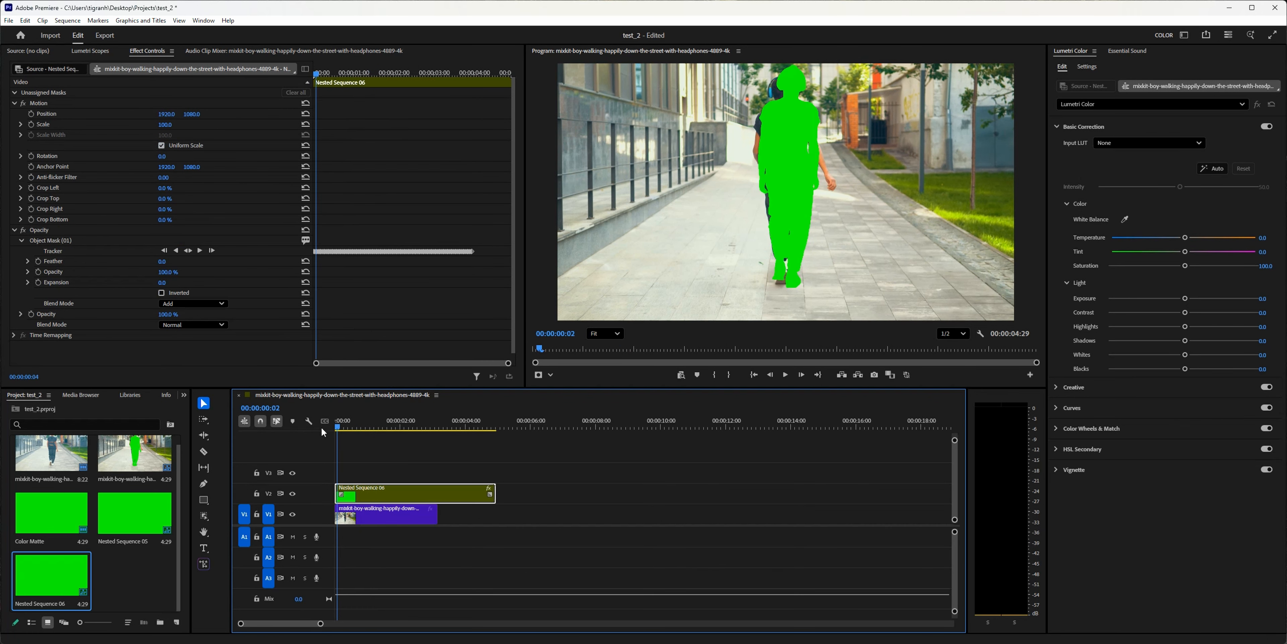
key("space")
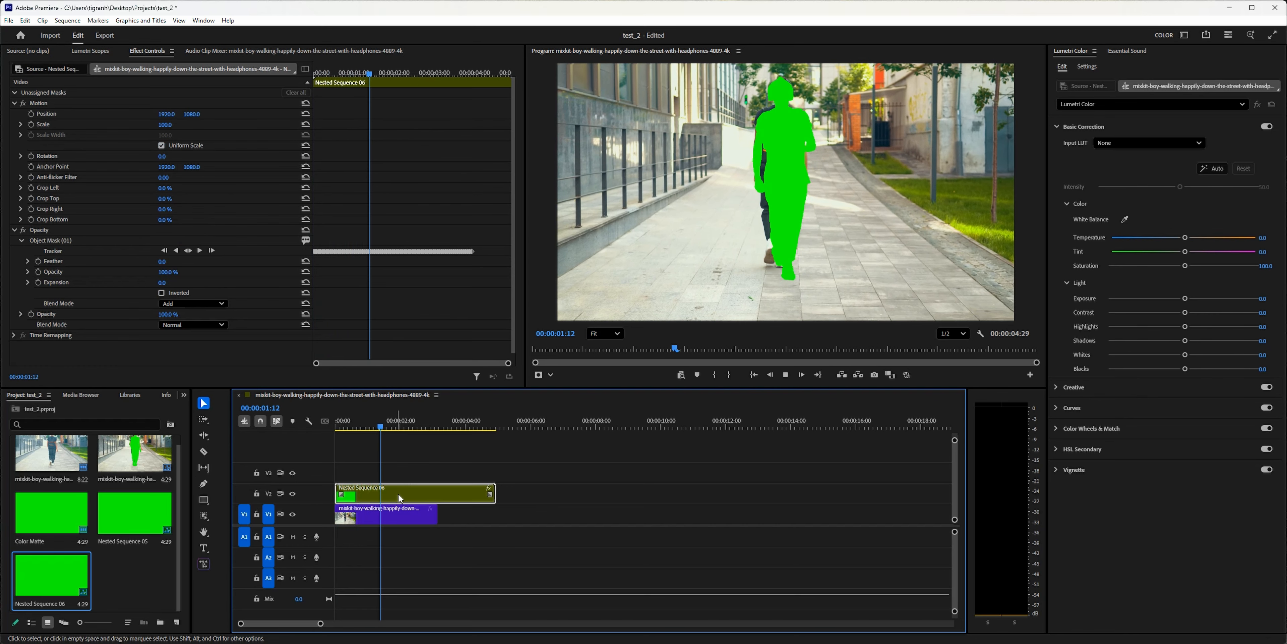
key("space")
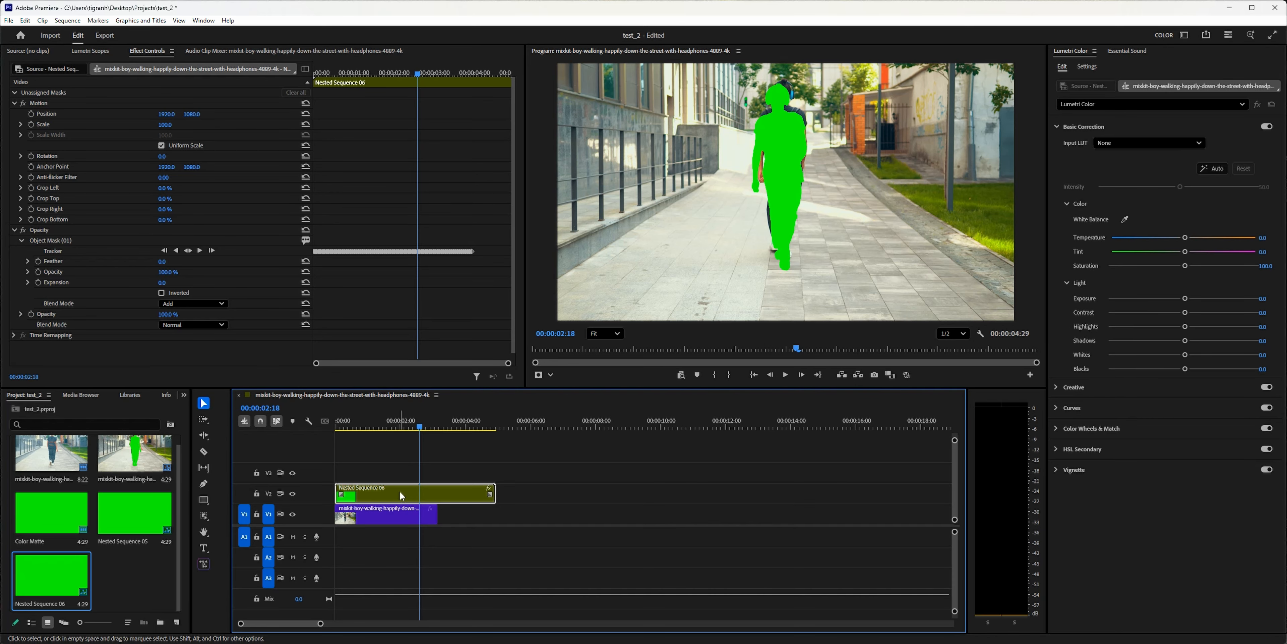
- Undo the nested matte and copied mask, then mask the walking man with the Object Mask tool and track the mask in both directions
key("ctrl+z")
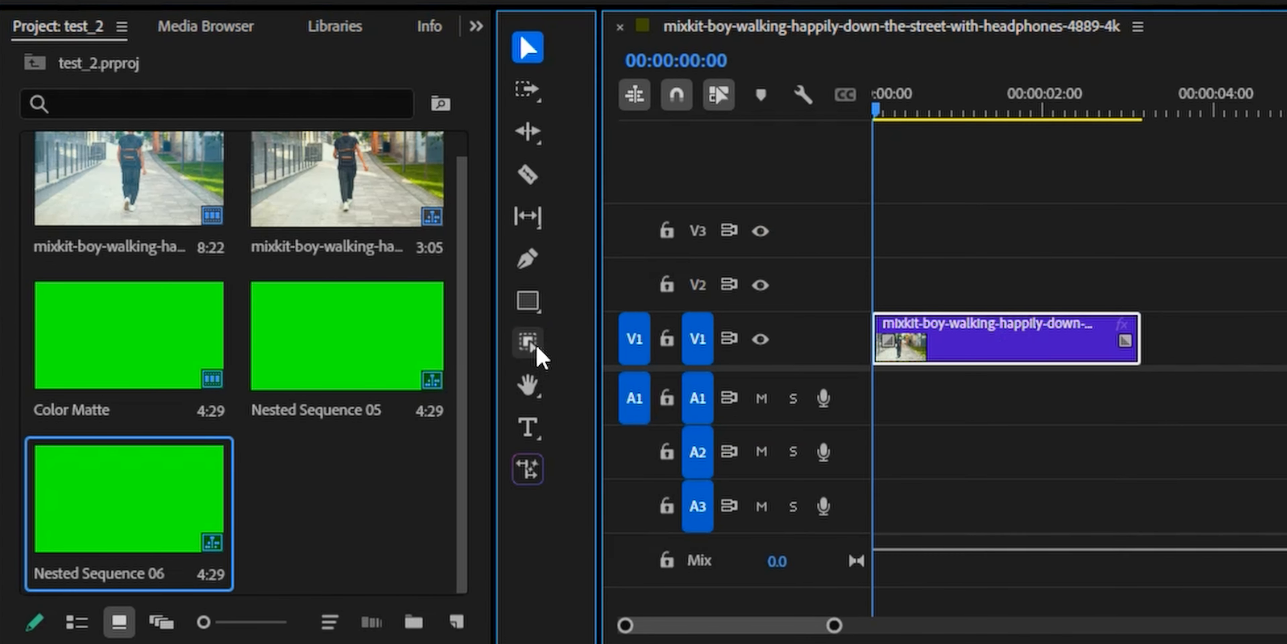
left_click(519, 349)
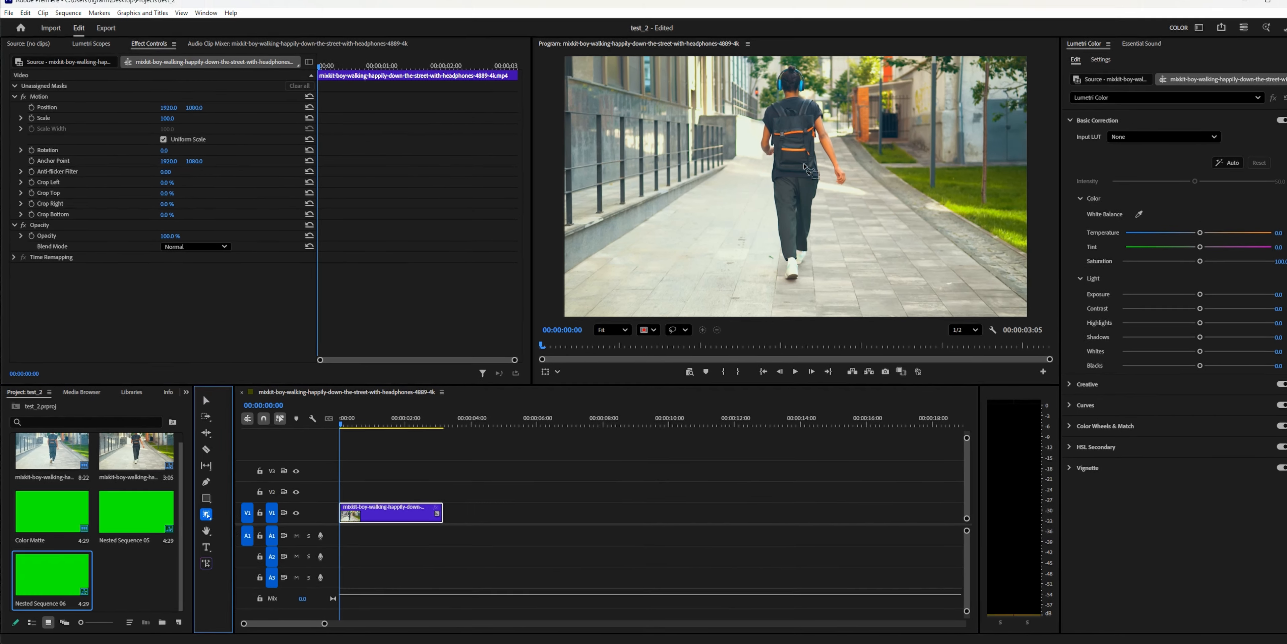
left_click(806, 176)
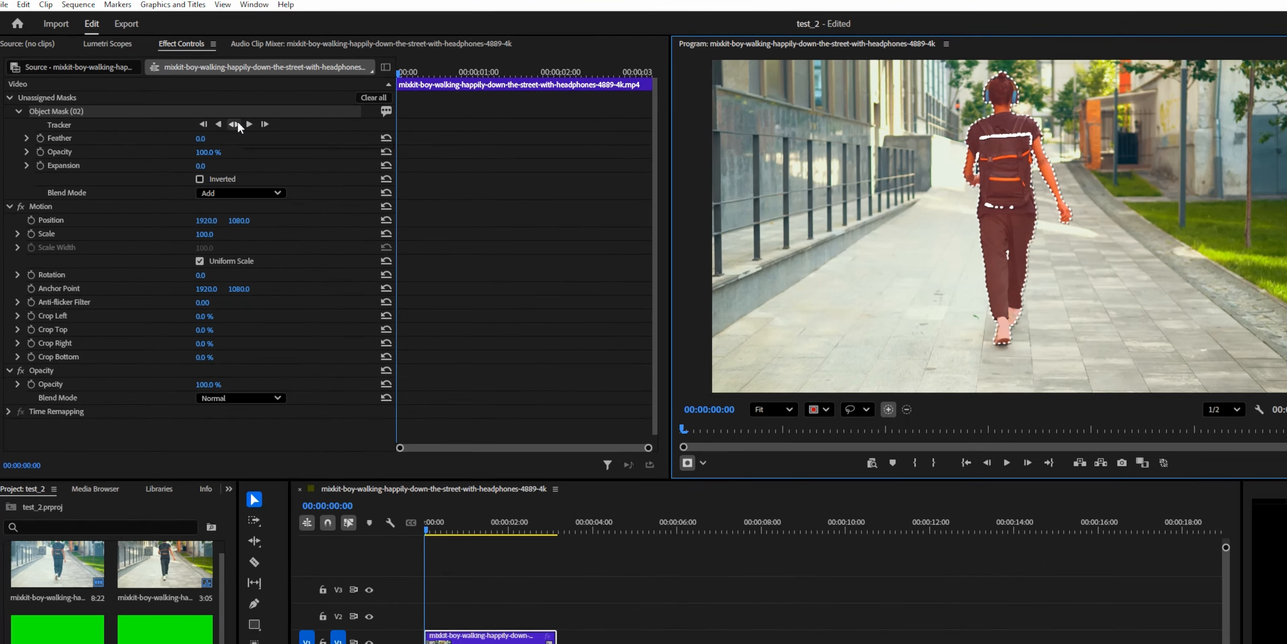
left_click(194, 115)
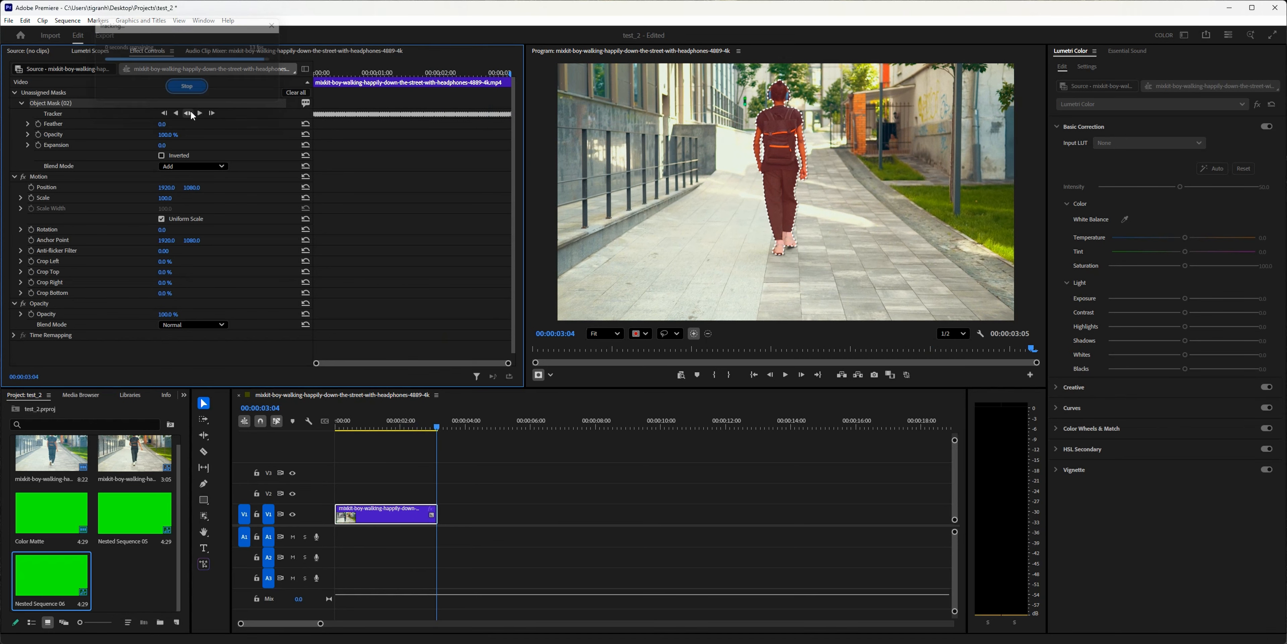
- Find the VR Glow effect, apply it to the walking clip on V1 and move the tracked object mask into the effect
left_click(183, 395)
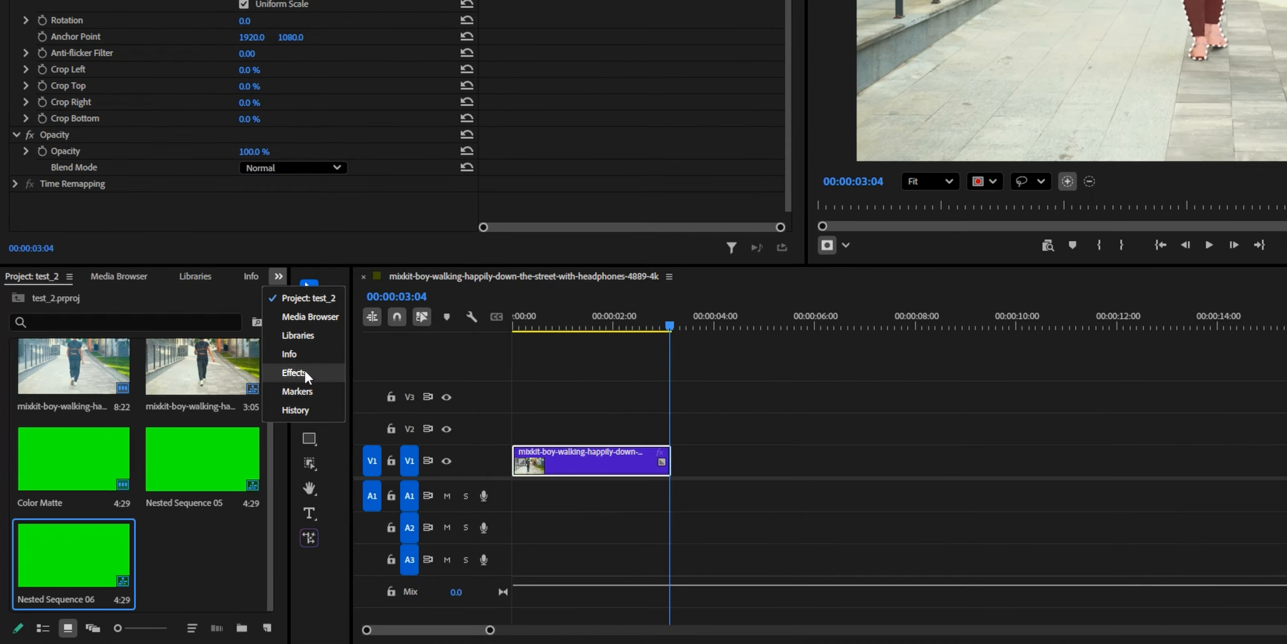
left_click(196, 454)
left_click(75, 289)
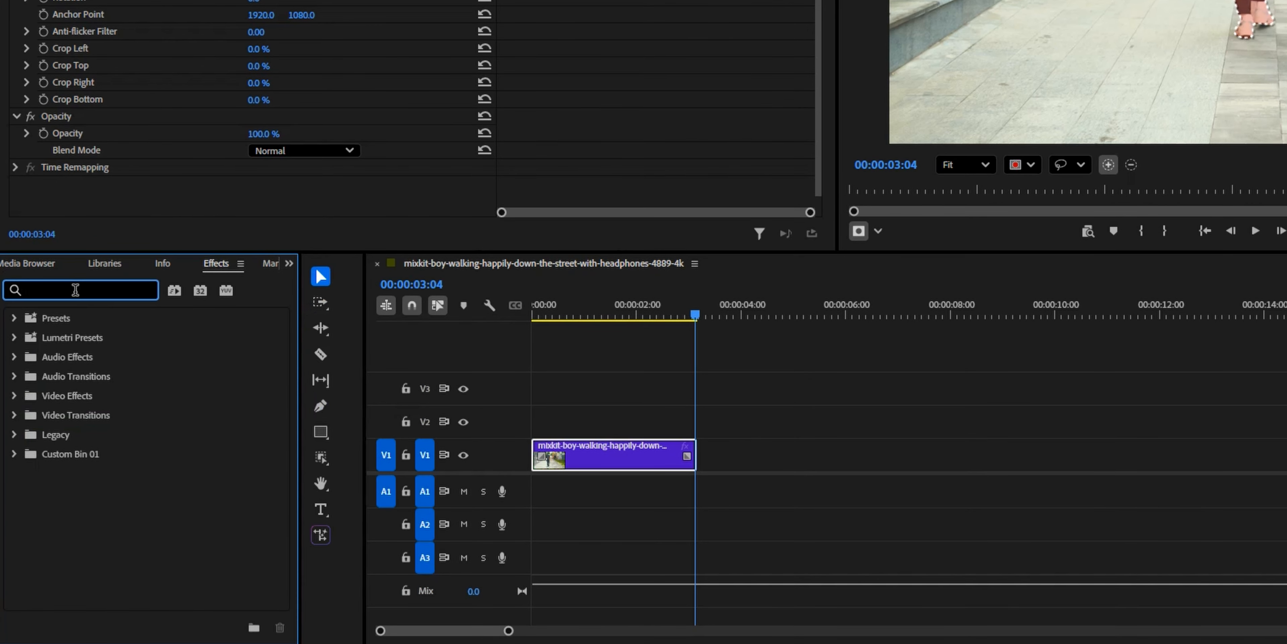
type("vr glow")
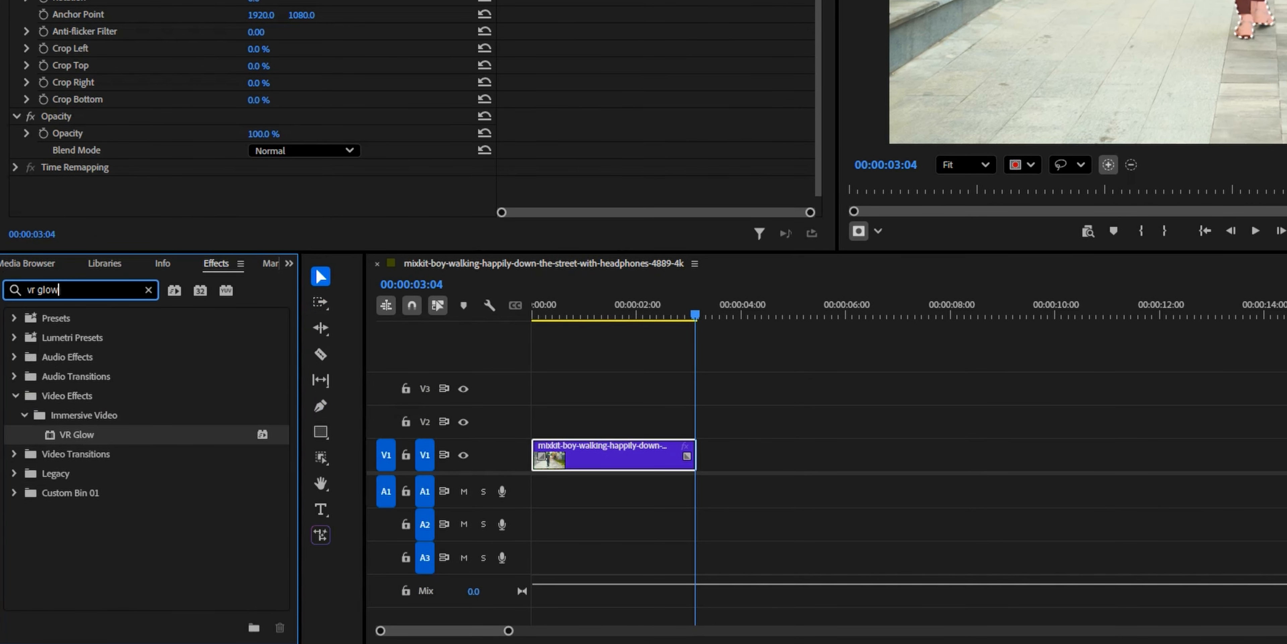
left_click_drag(75, 434, 602, 452)
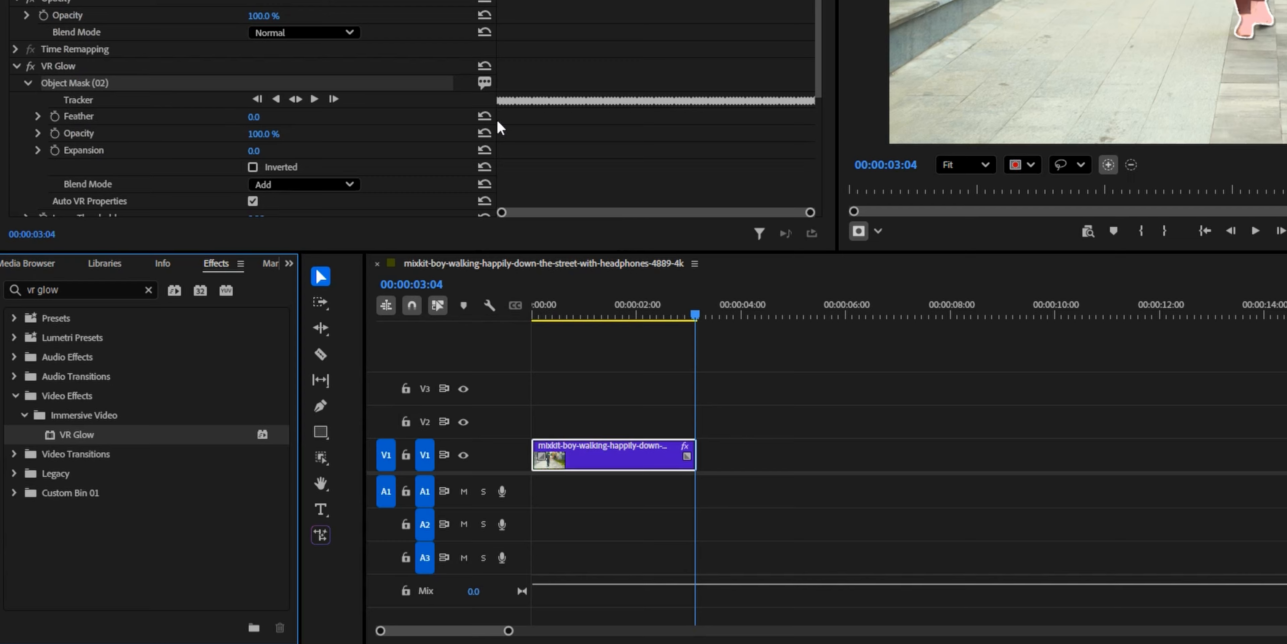
- At the sequence start, set VR Glow's Luma Threshold to 0.80 and enable Use Tint Color with a saturated blue tint
left_click(490, 317)
key("Home")
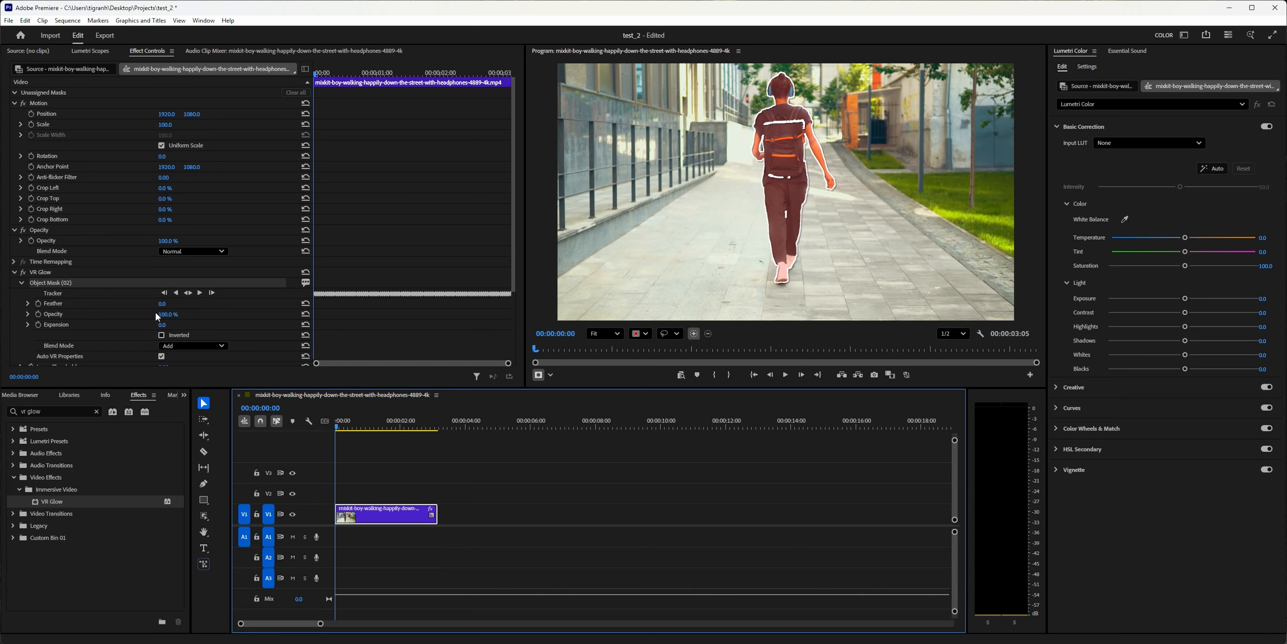
scroll(155, 311, "down", 1)
scroll(148, 307, "down", 2)
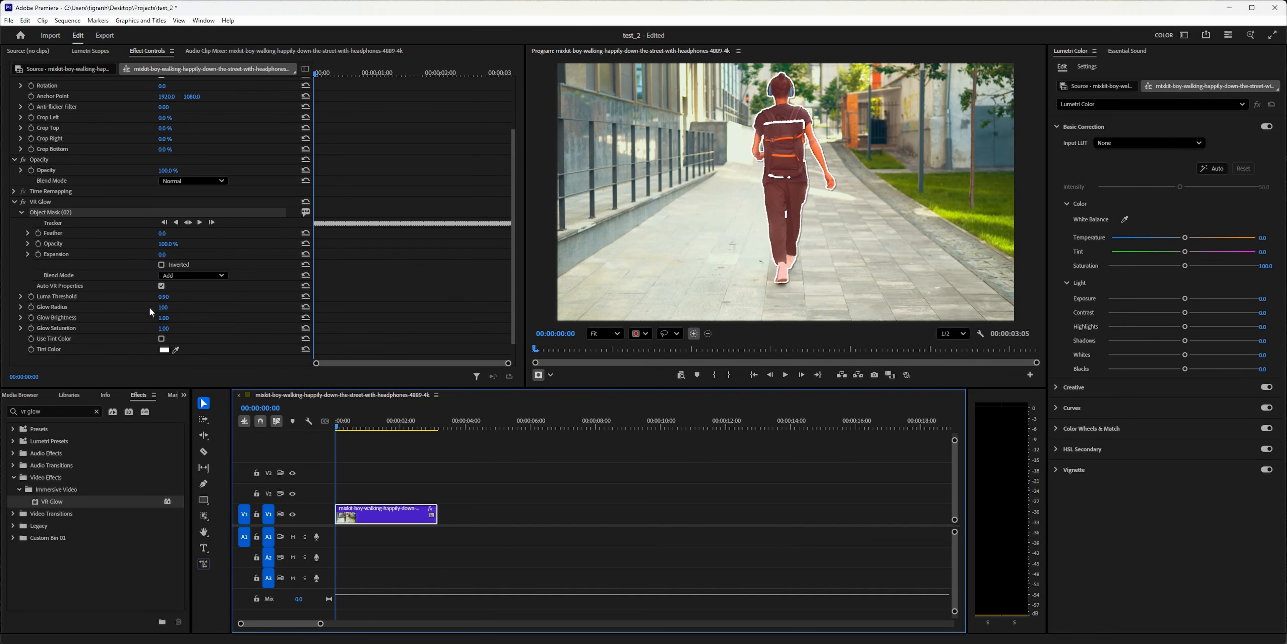
left_click_drag(164, 300, 131, 359)
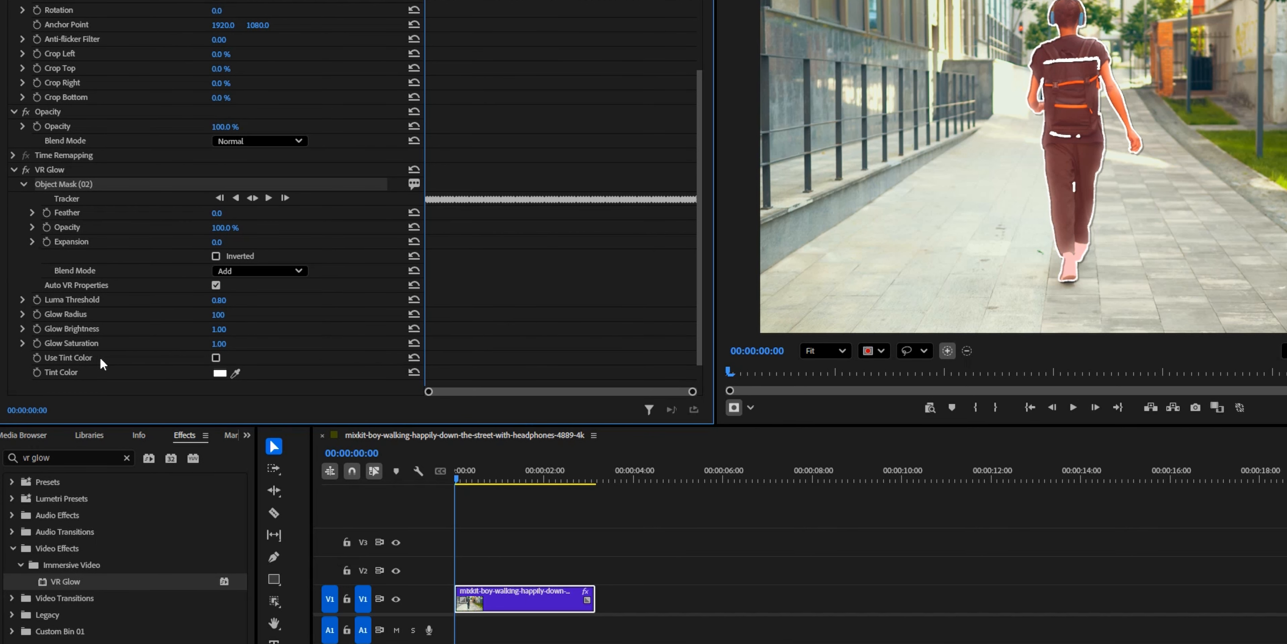
left_click(223, 375)
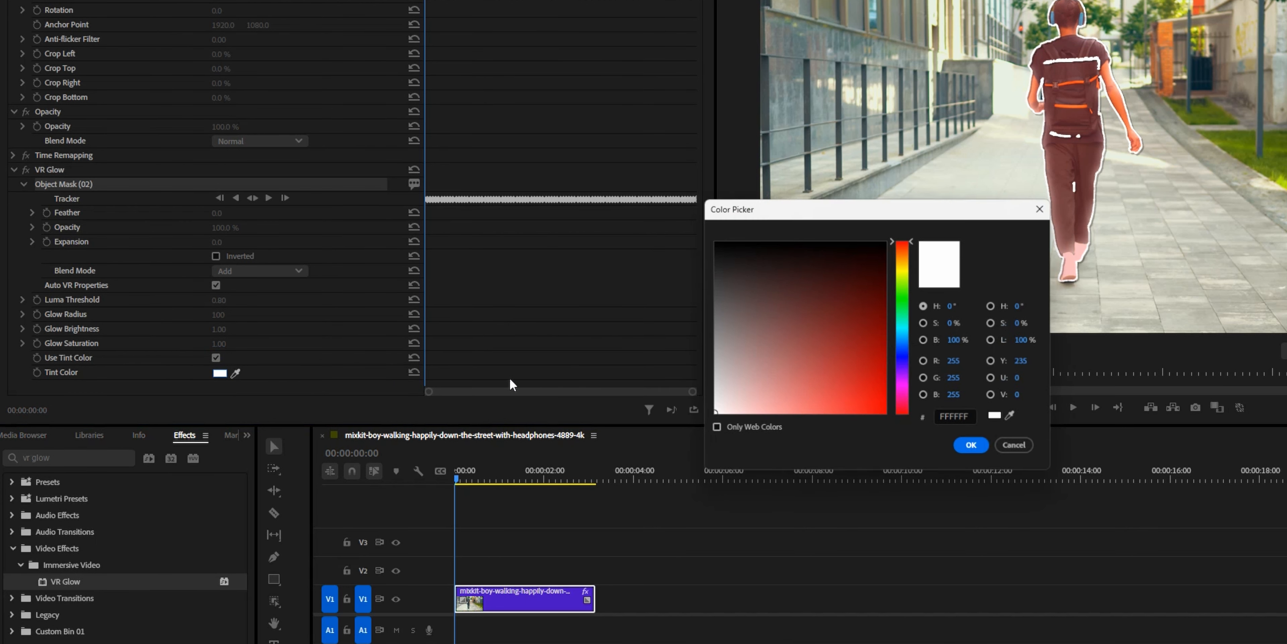
left_click(904, 358)
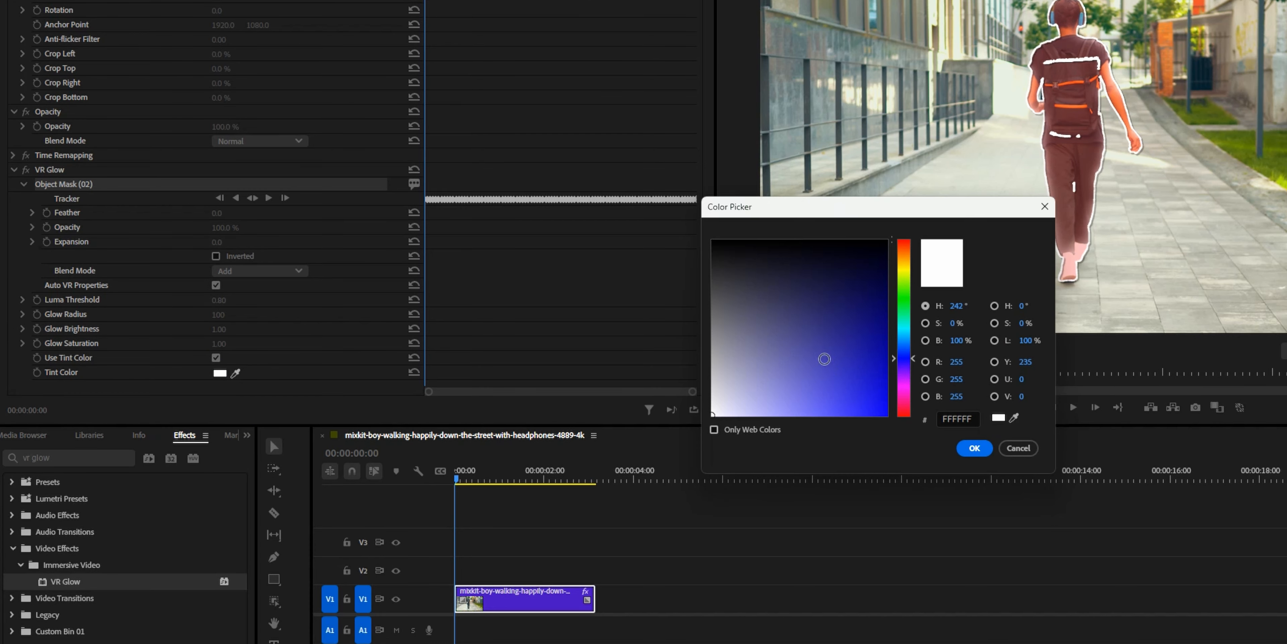
left_click_drag(822, 359, 922, 420)
left_click(975, 448)
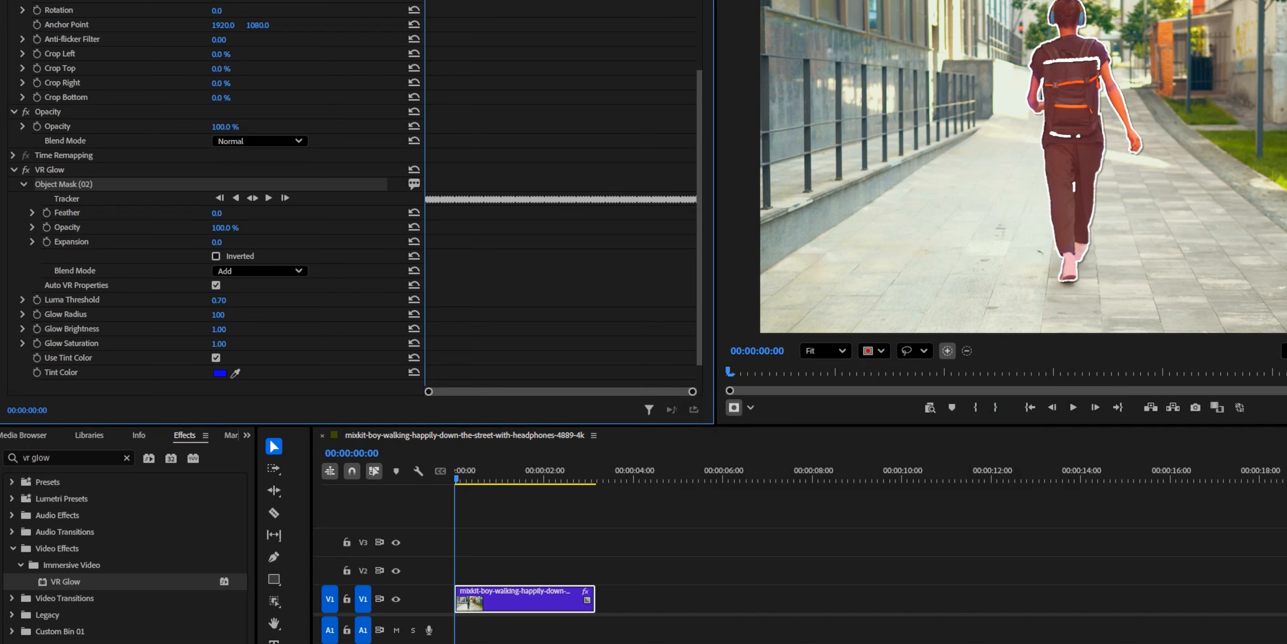
- Lower VR Glow's Luma Threshold to 0.00 and play back the sequence with the clip deselected
left_click_drag(218, 300, 199, 300)
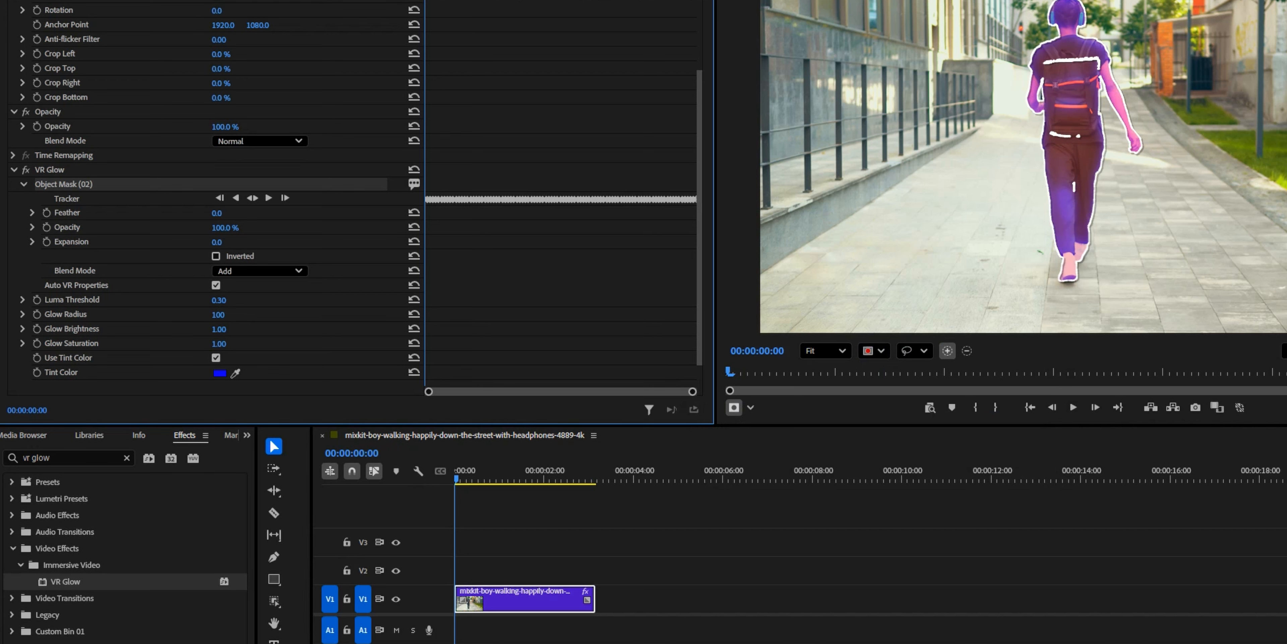
left_click_drag(243, 306, 226, 303)
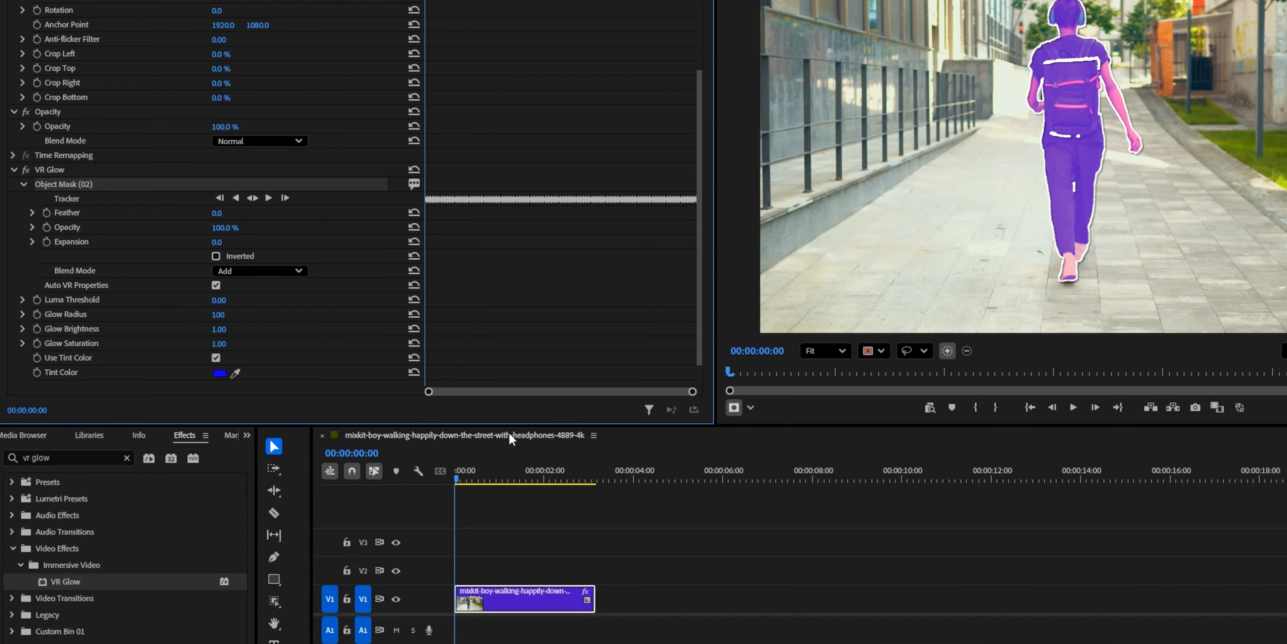
left_click(607, 524)
key("space")
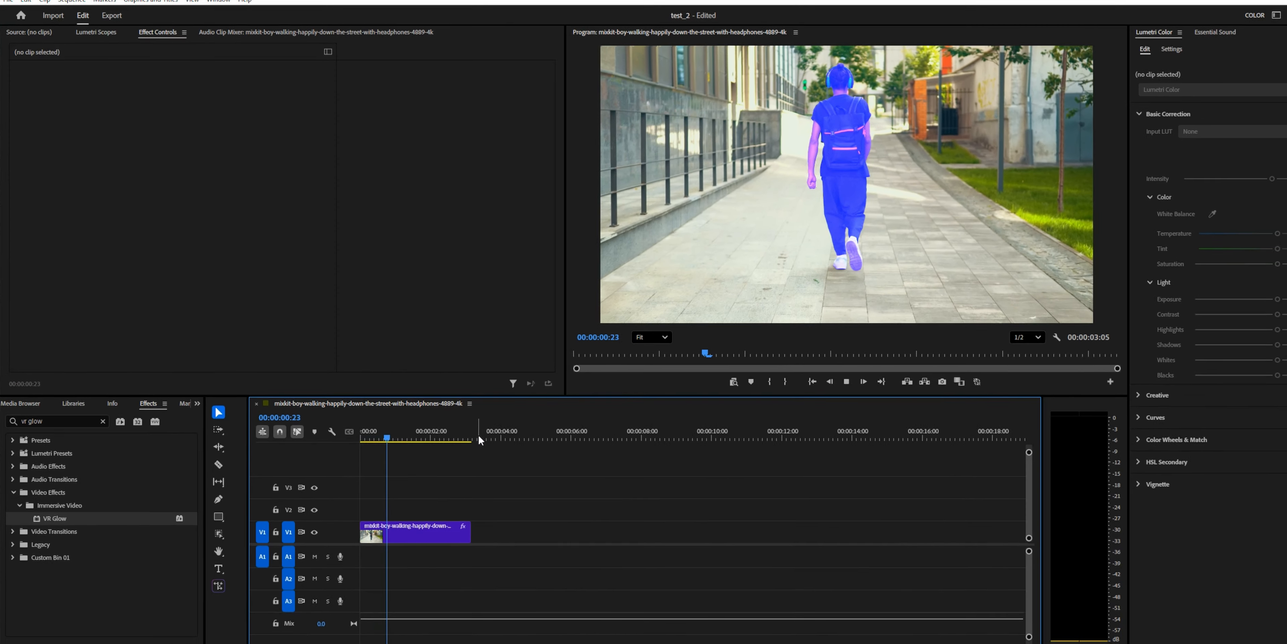
key("space")
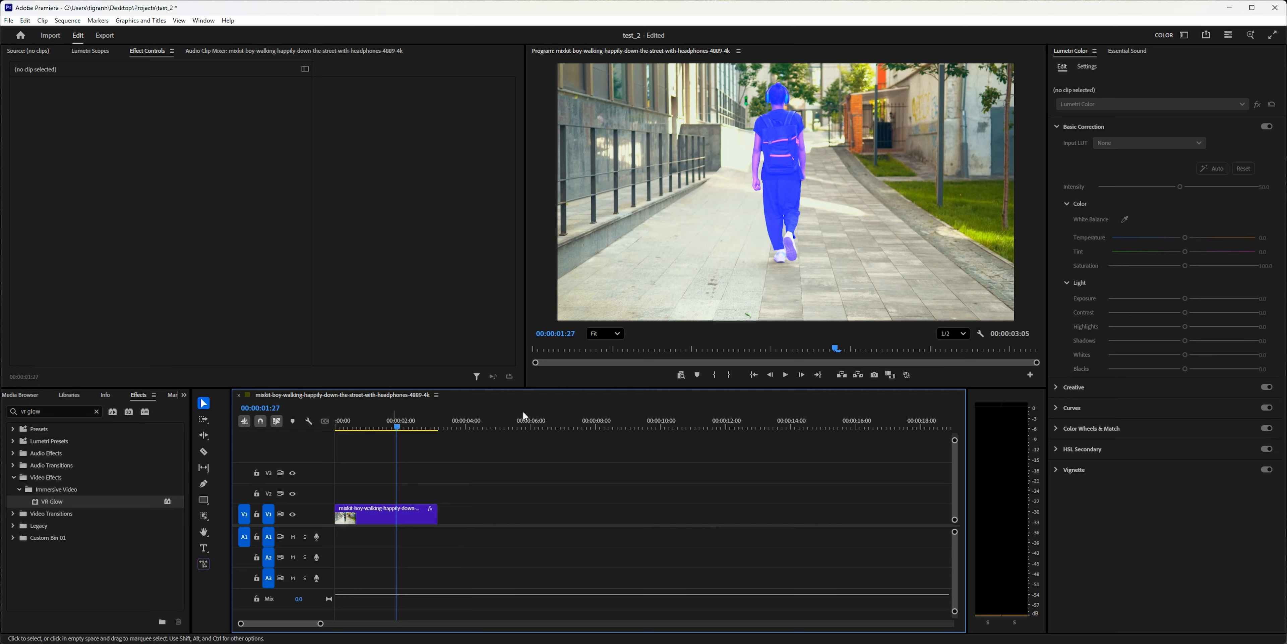
- Set the walking clip's VR Glow Luma Threshold to 0.30 and play back the sequence from the start
left_click(402, 524)
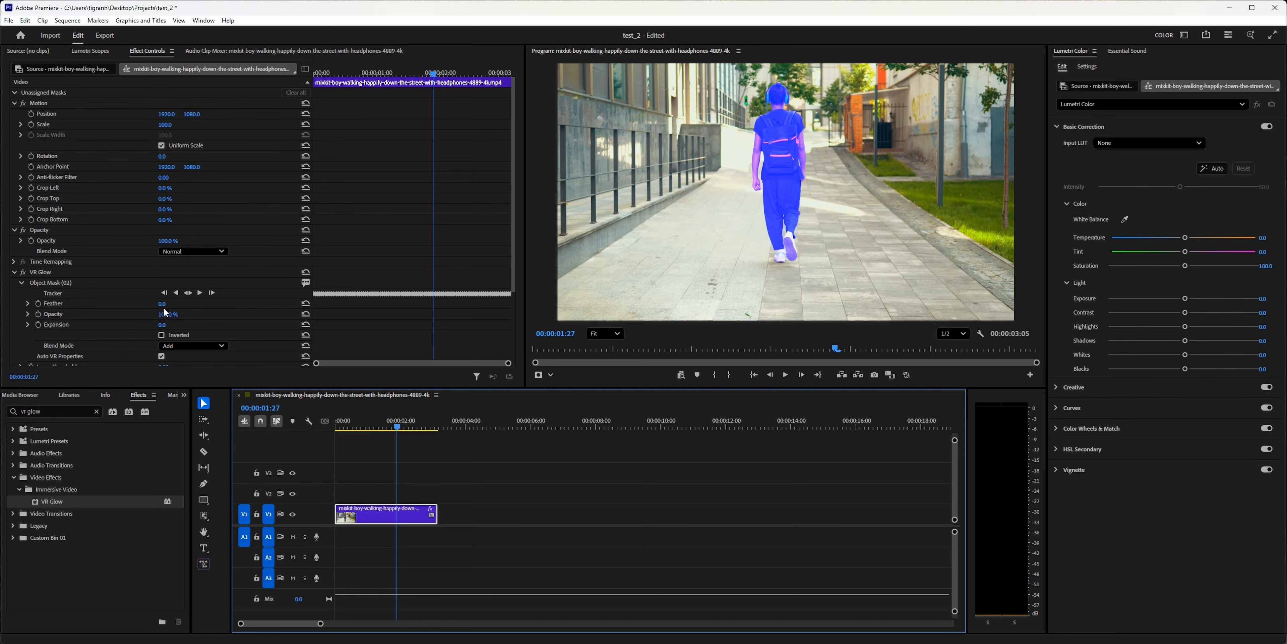
scroll(172, 320, "down", 1)
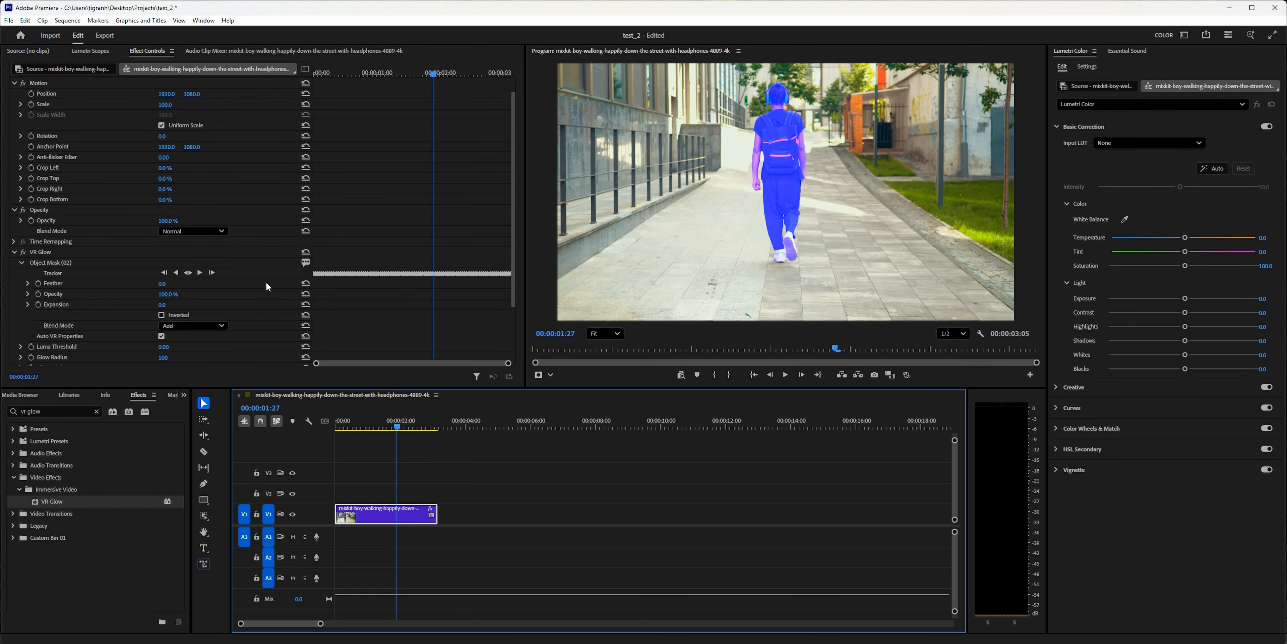
scroll(276, 285, "down", 3)
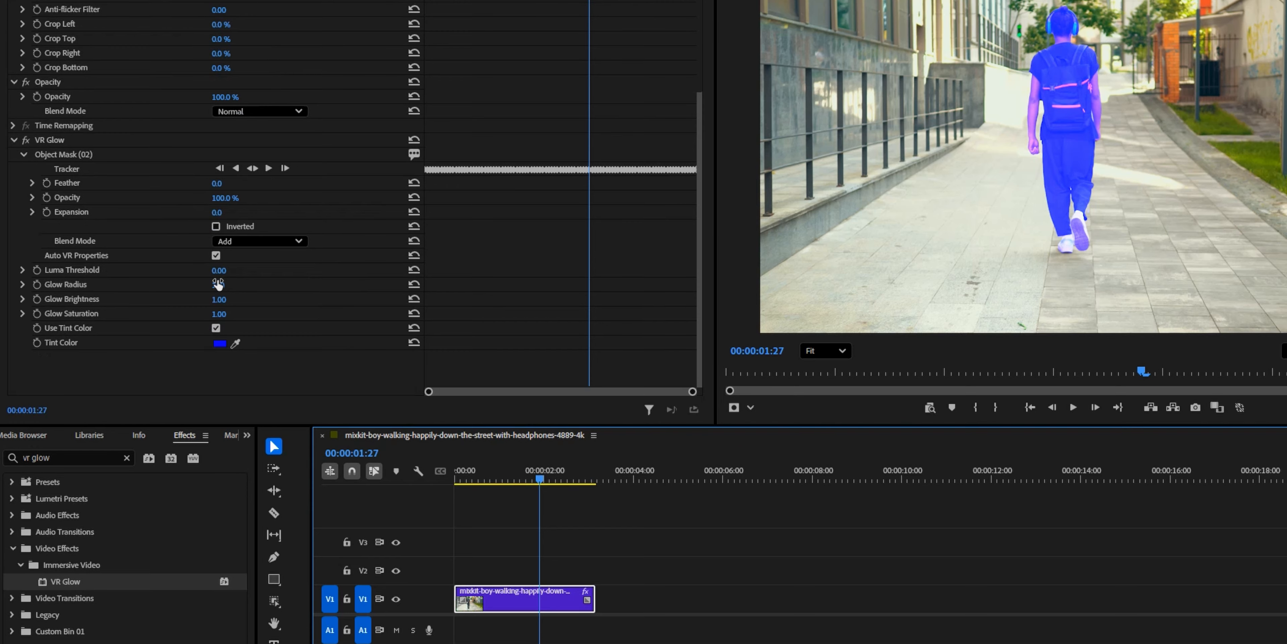
left_click_drag(219, 270, 232, 272)
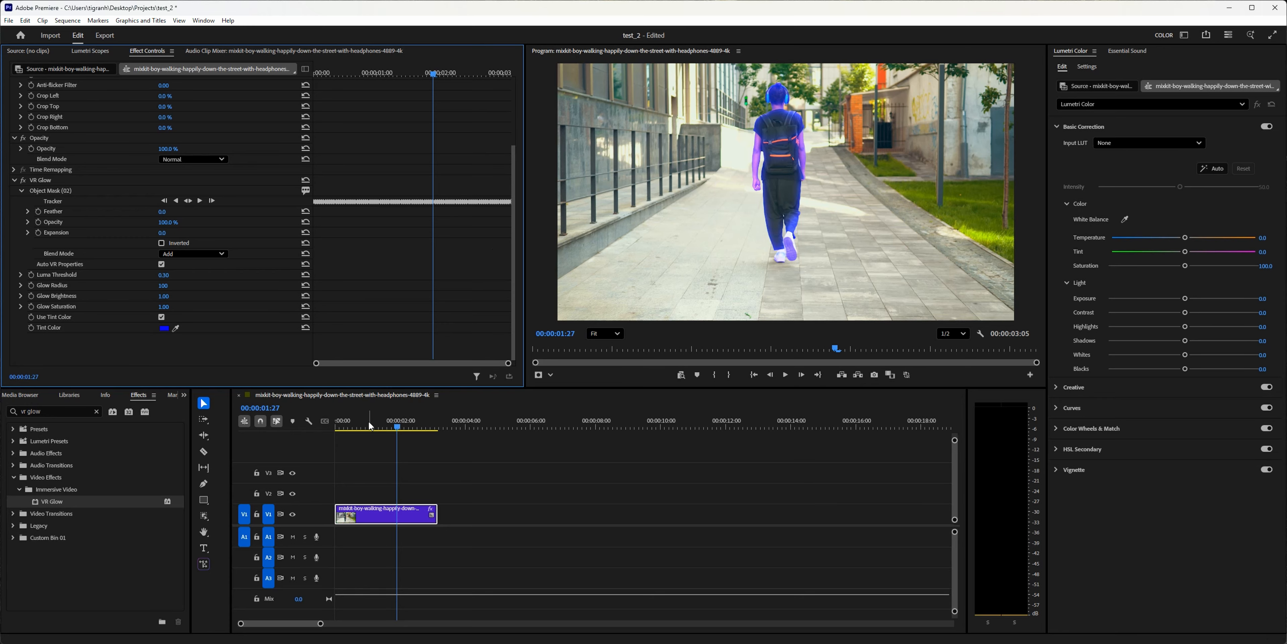
left_click(334, 427)
key("space")
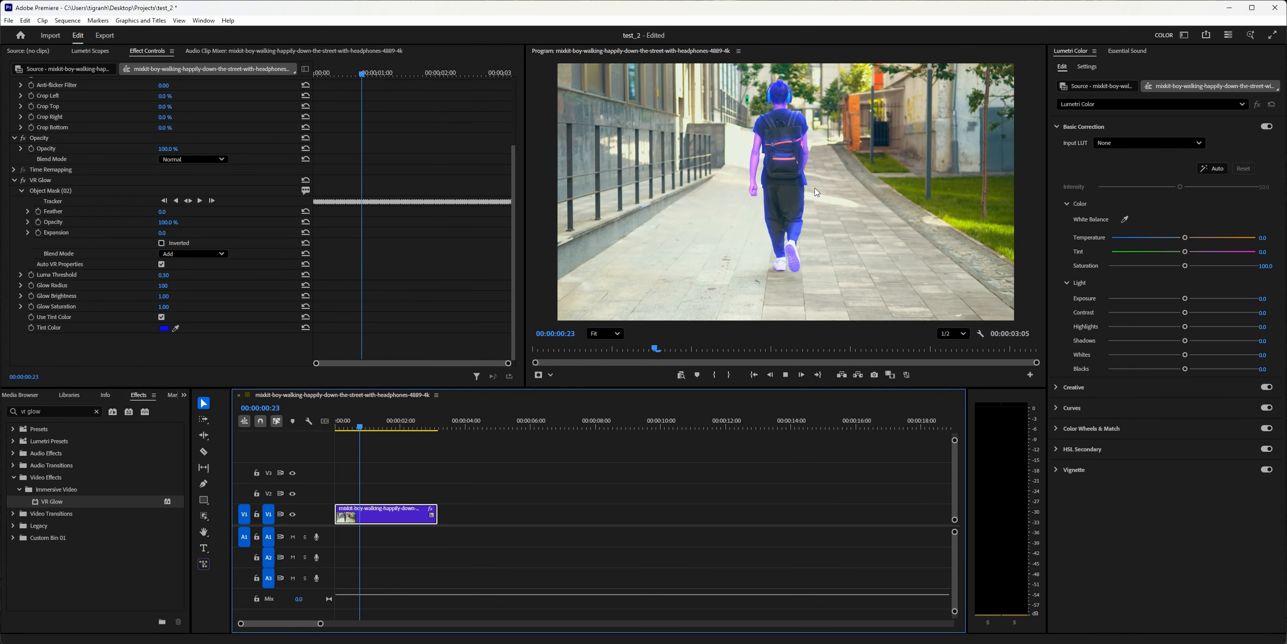
key("space")
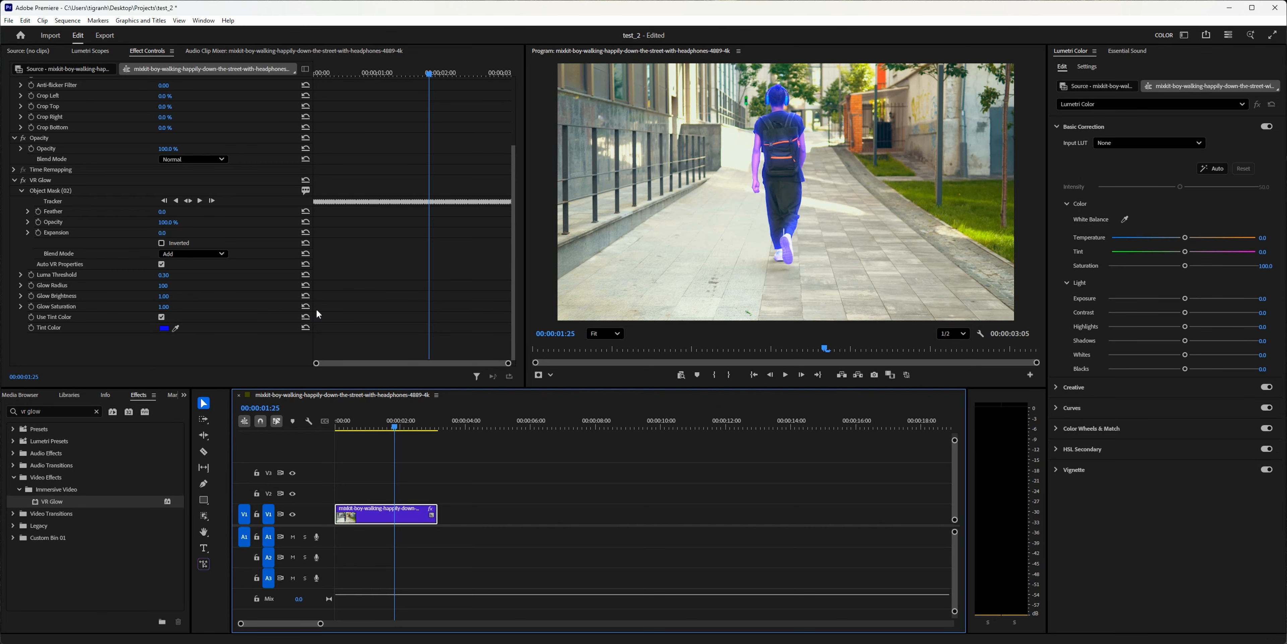
- Enable keyframing for the VR Glow object mask's Opacity at 00:00:00:00 and set that keyframe to 0%
key("Home")
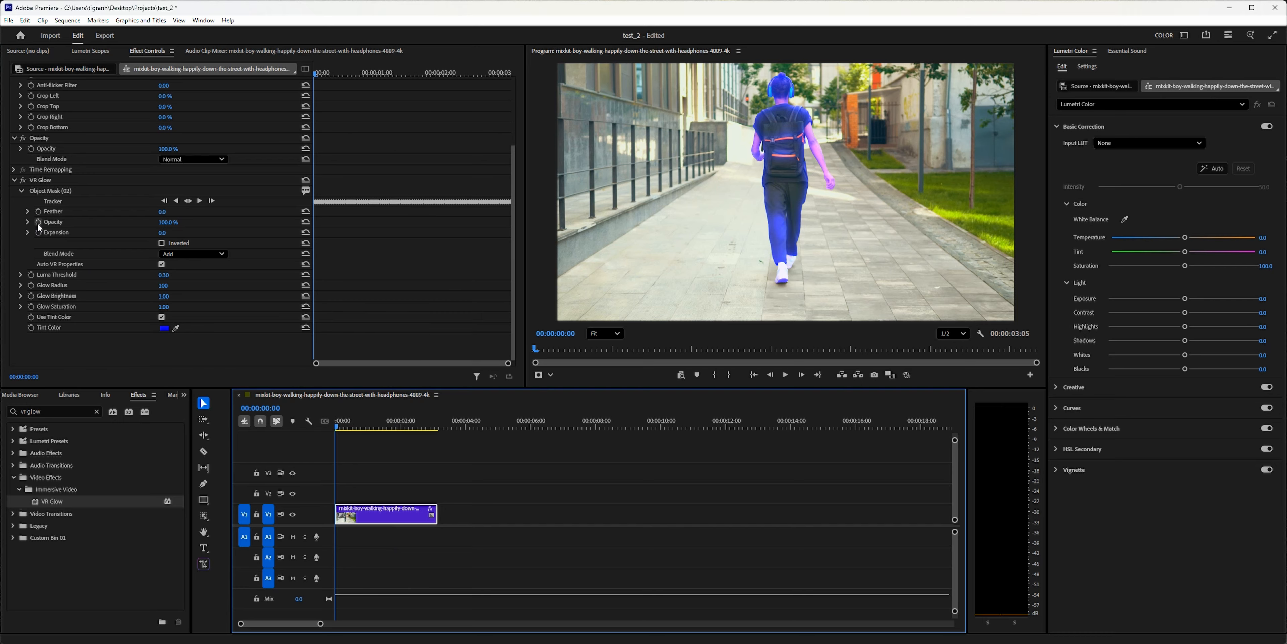
left_click(39, 226)
left_click(168, 222)
type("4")
key("Return")
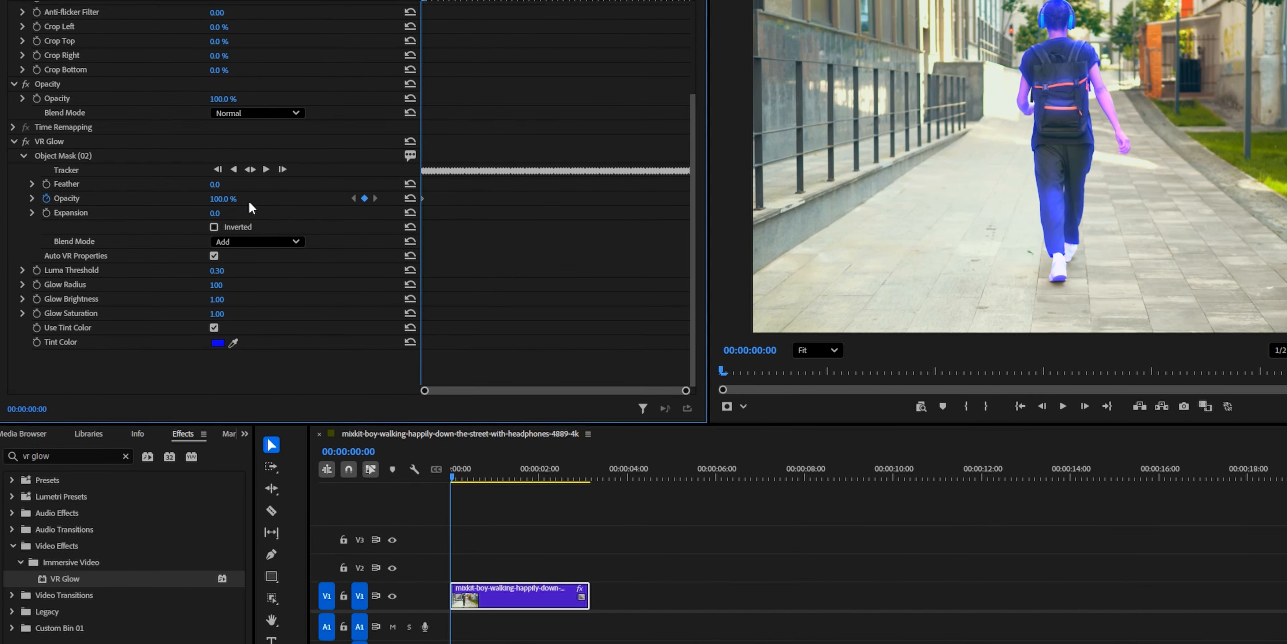
left_click(221, 197)
type("0")
key("Return")
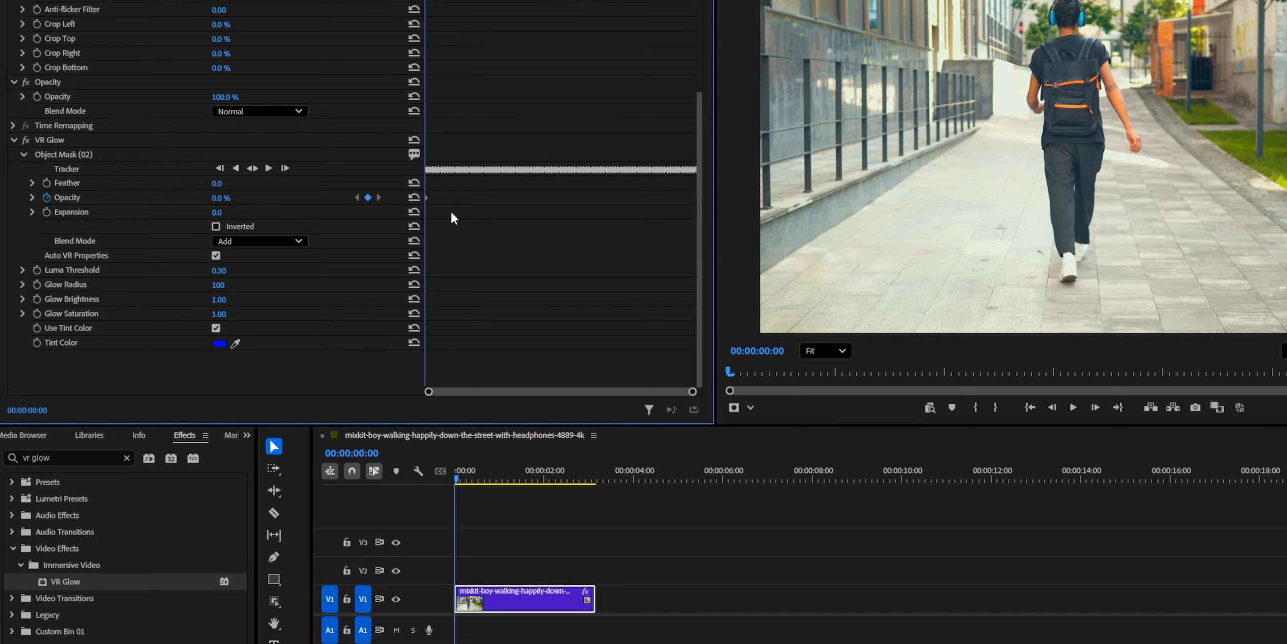
- Keyframe the VR Glow object mask's Opacity to 100% at 00:00:00:10 and back to 0% at 00:00:00:20
key("shift+Right")
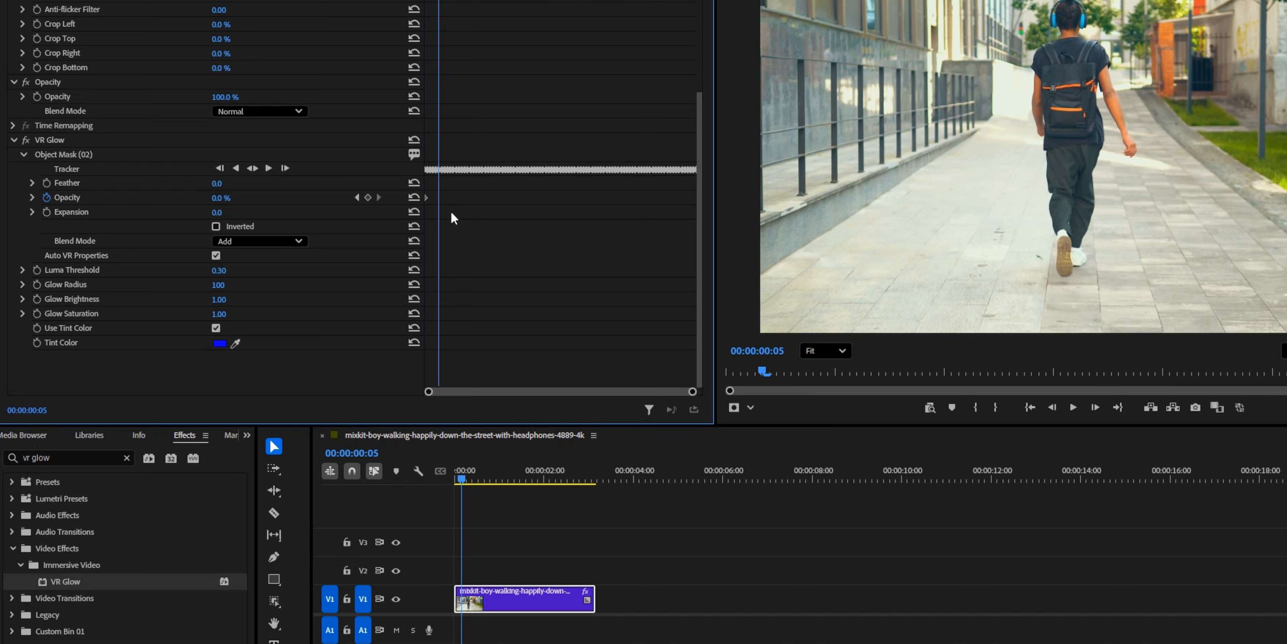
key("shift+Right")
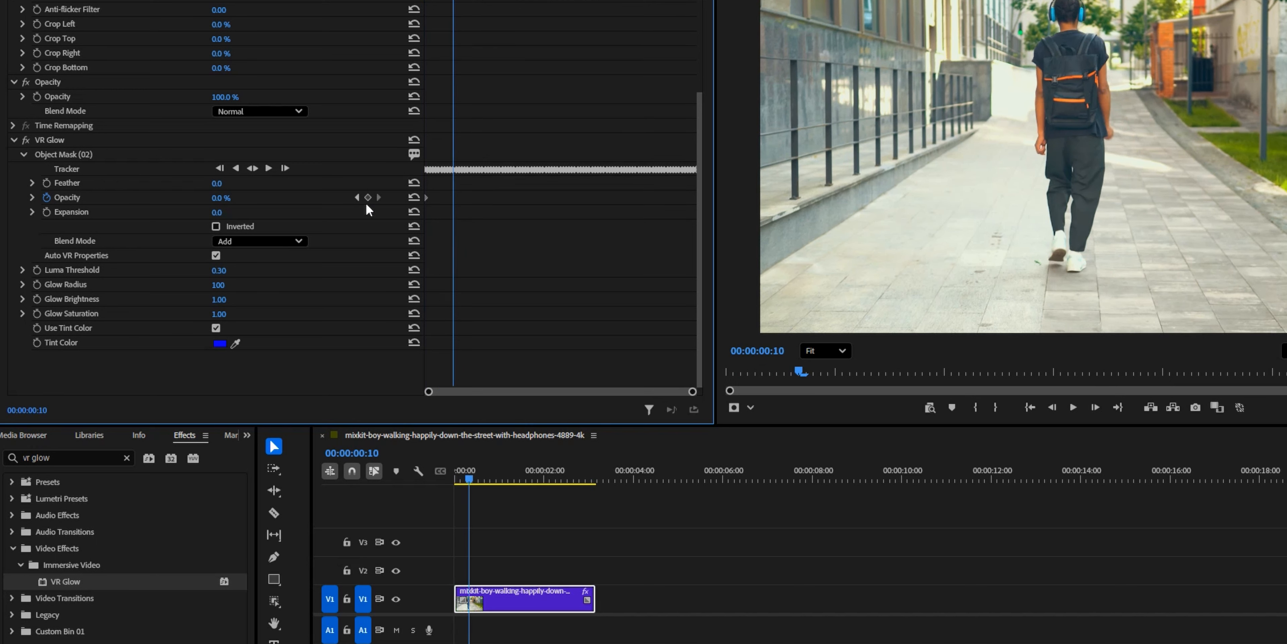
left_click_drag(221, 198, 310, 186)
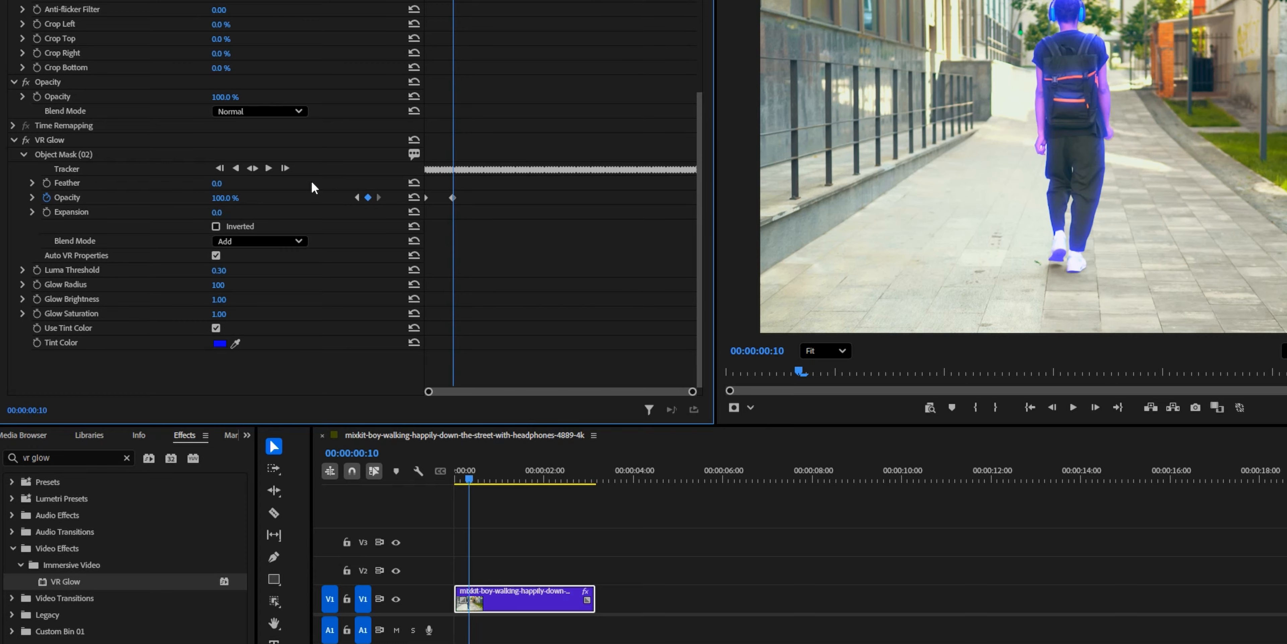
key("shift+Right")
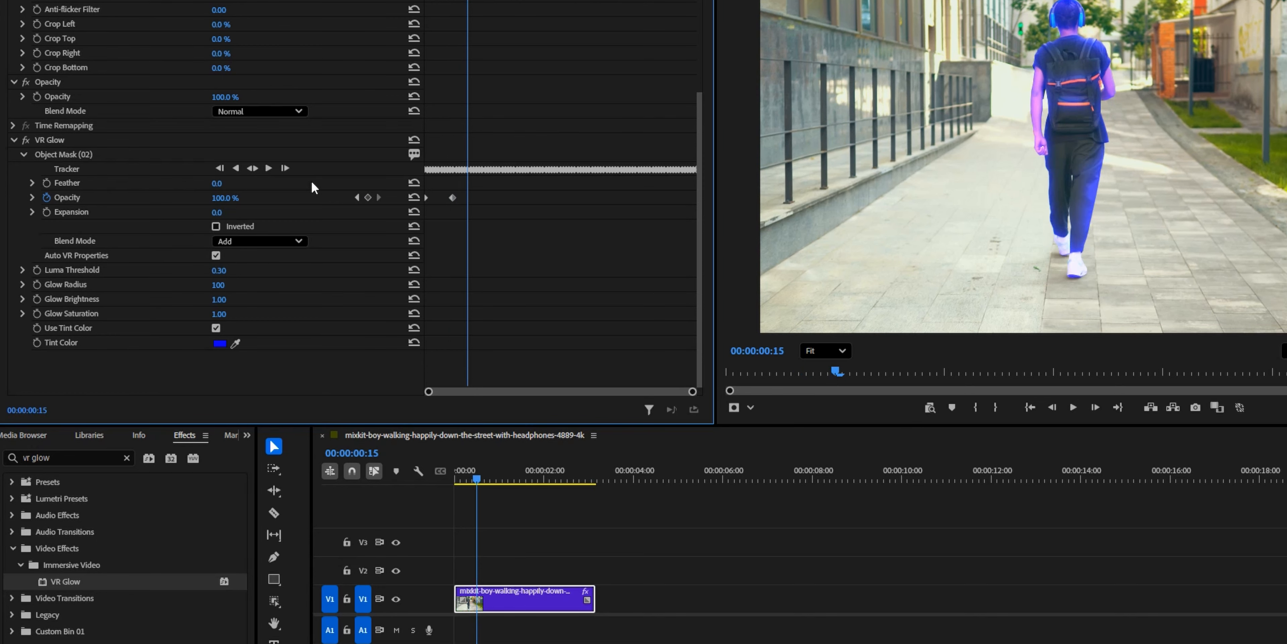
key("shift+Right")
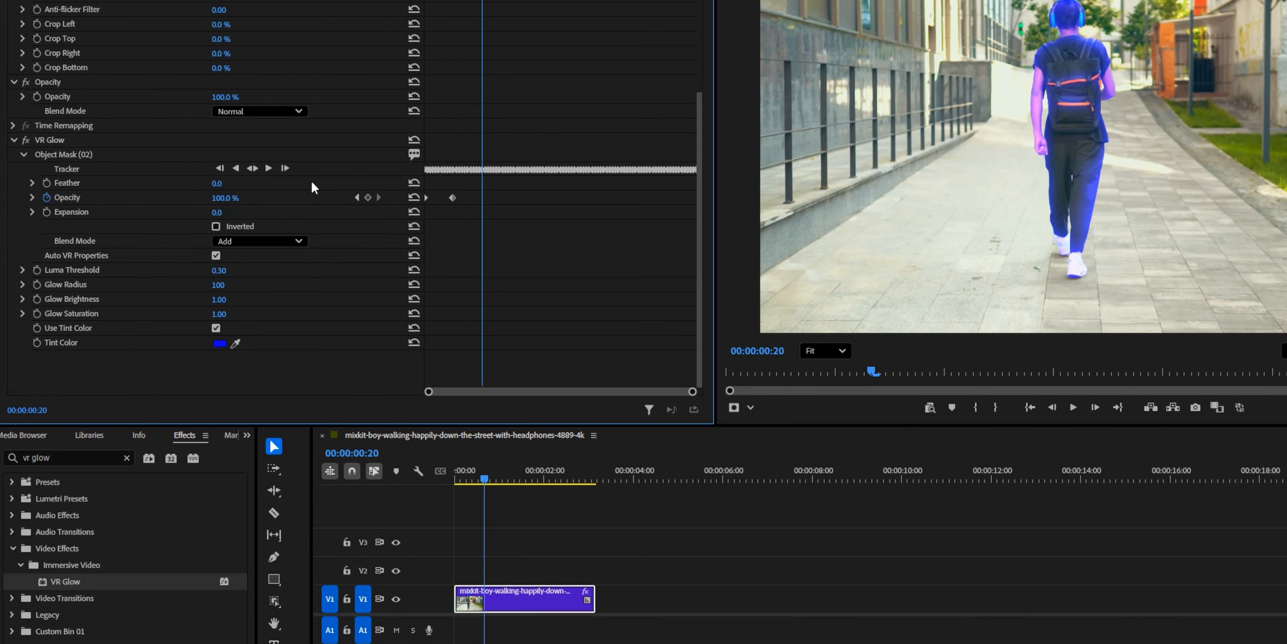
left_click_drag(150, 154, 213, 197)
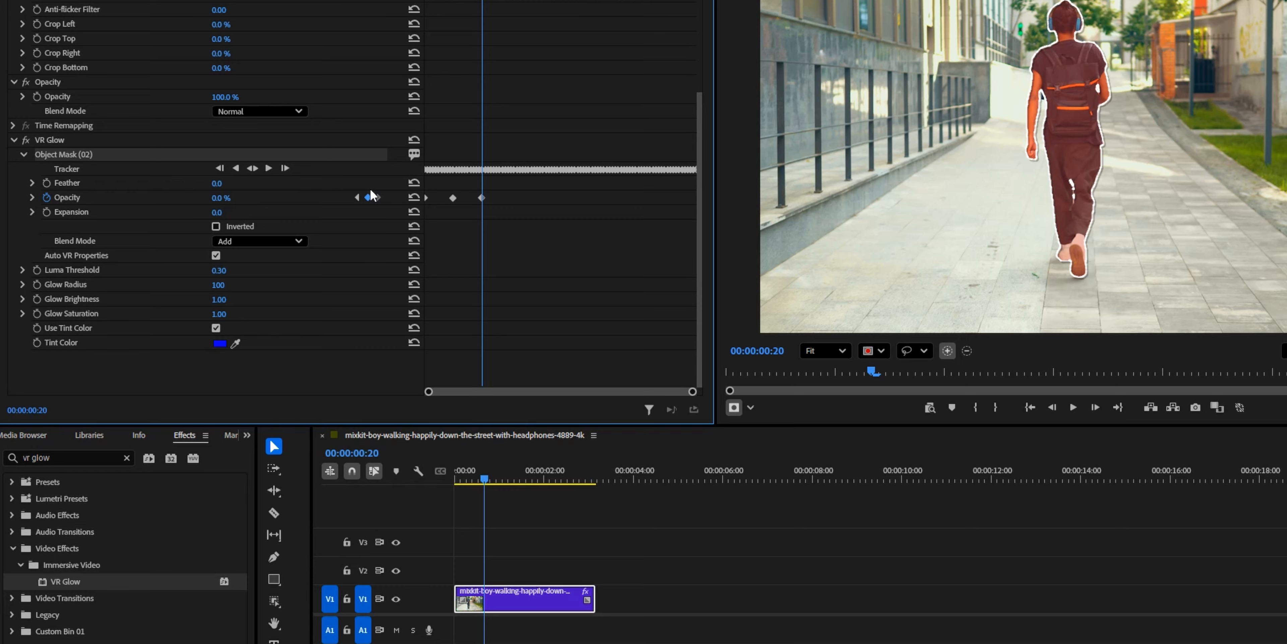
- Continue the mask's Opacity pulse by raising it at 00:00:01:00 and 00:00:01:20 and keyframing 0% at 00:00:01:10 and 00:00:02:00
key("shift+Right")
left_click_drag(220, 197, 231, 199)
key("shift+Right")
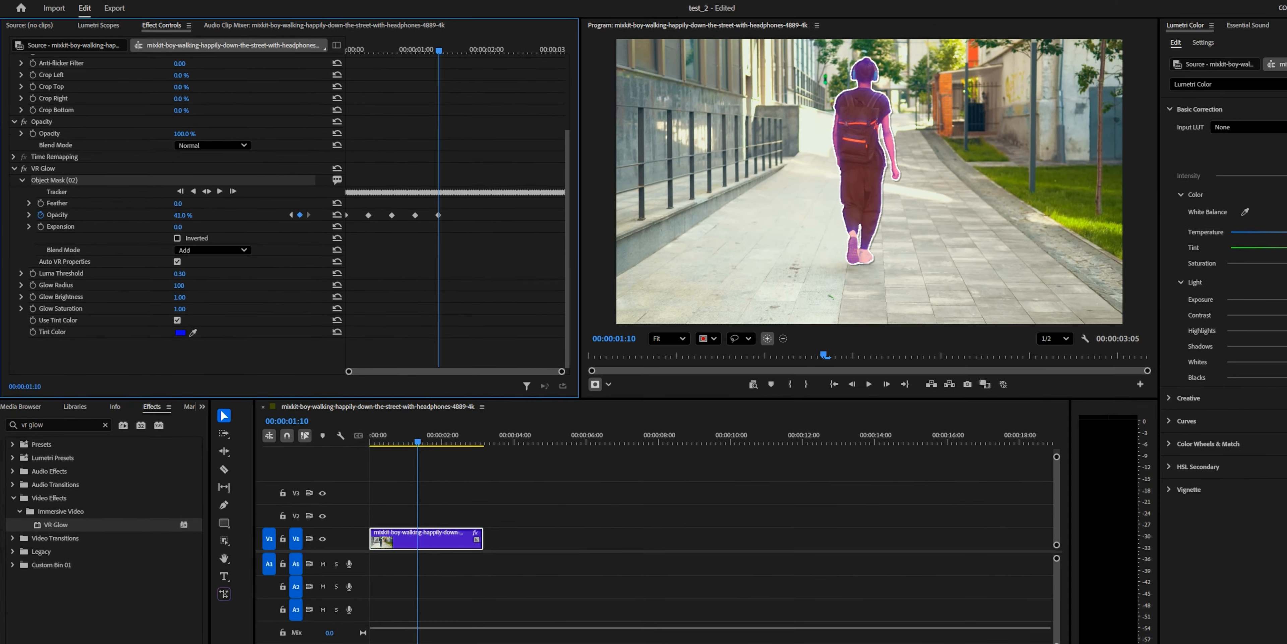
left_click_drag(231, 198, 229, 200)
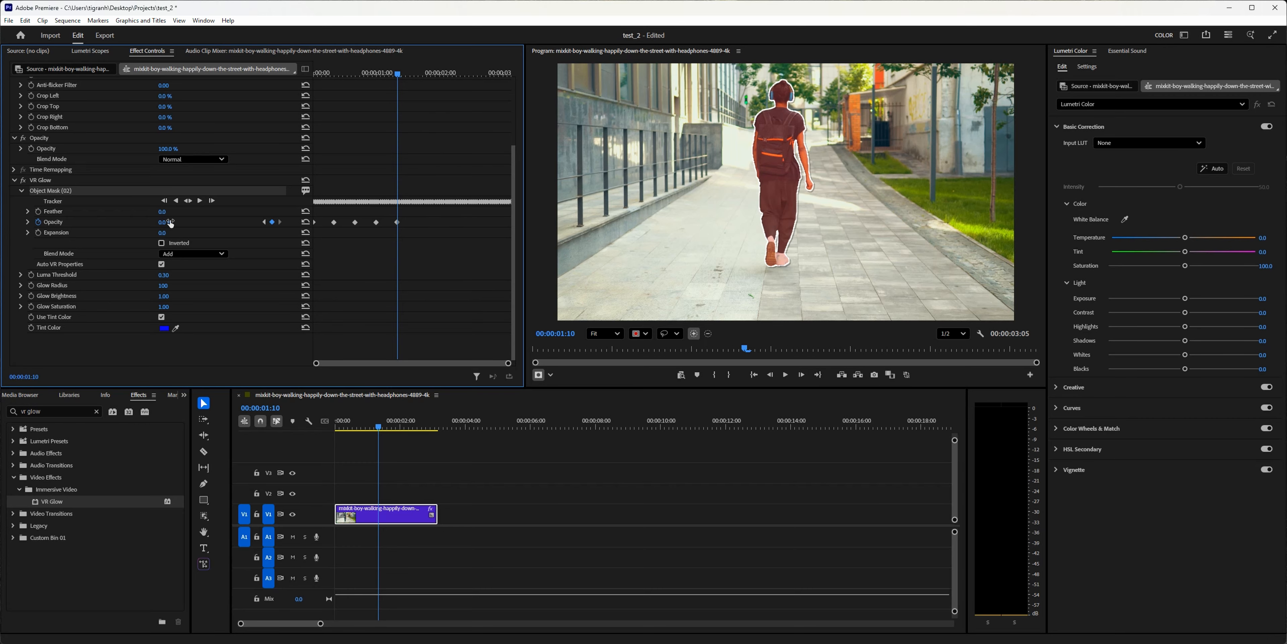
key("shift+Right")
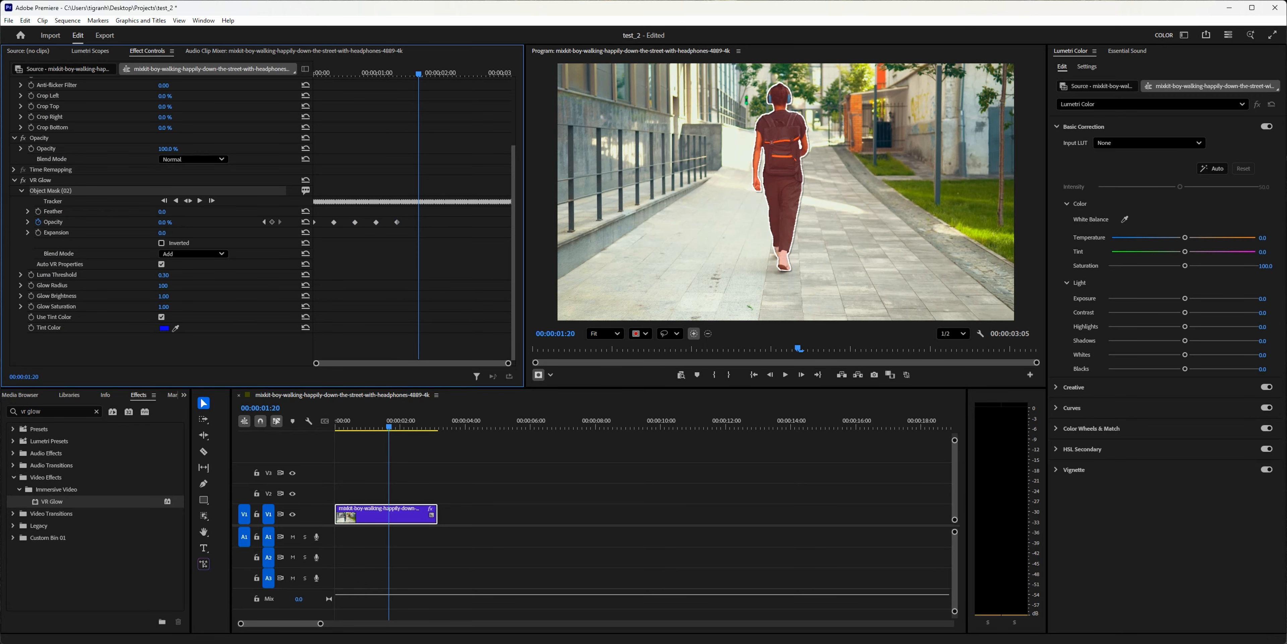
mouse_move(165, 222)
left_mouse_down()
mouse_move(190, 222)
mouse_move(140, 222)
left_mouse_up()
key("shift+Right")
key("shift+Right")
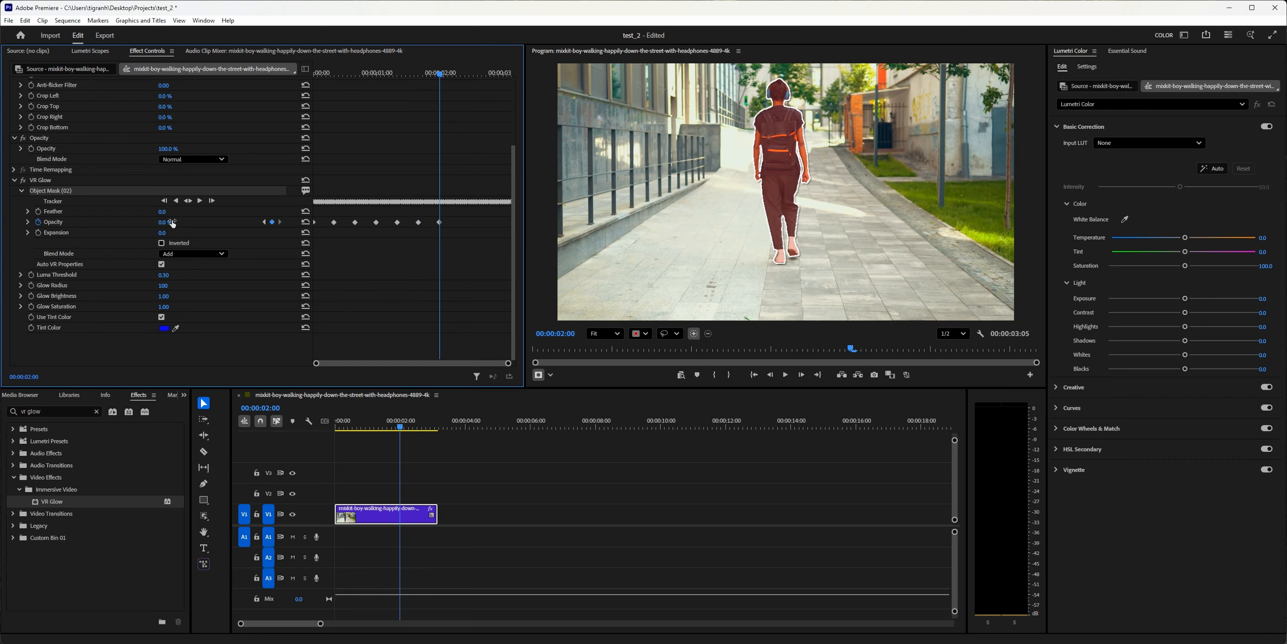
- Raise the mask's Opacity at 00:00:02:10, keyframe it to 0% at 00:00:02:20, and set it to 100% at 00:00:03:00
key("shift+Right")
key("shift+Right")
left_click_drag(166, 222, 138, 224)
key("shift+Right")
key("shift+Right")
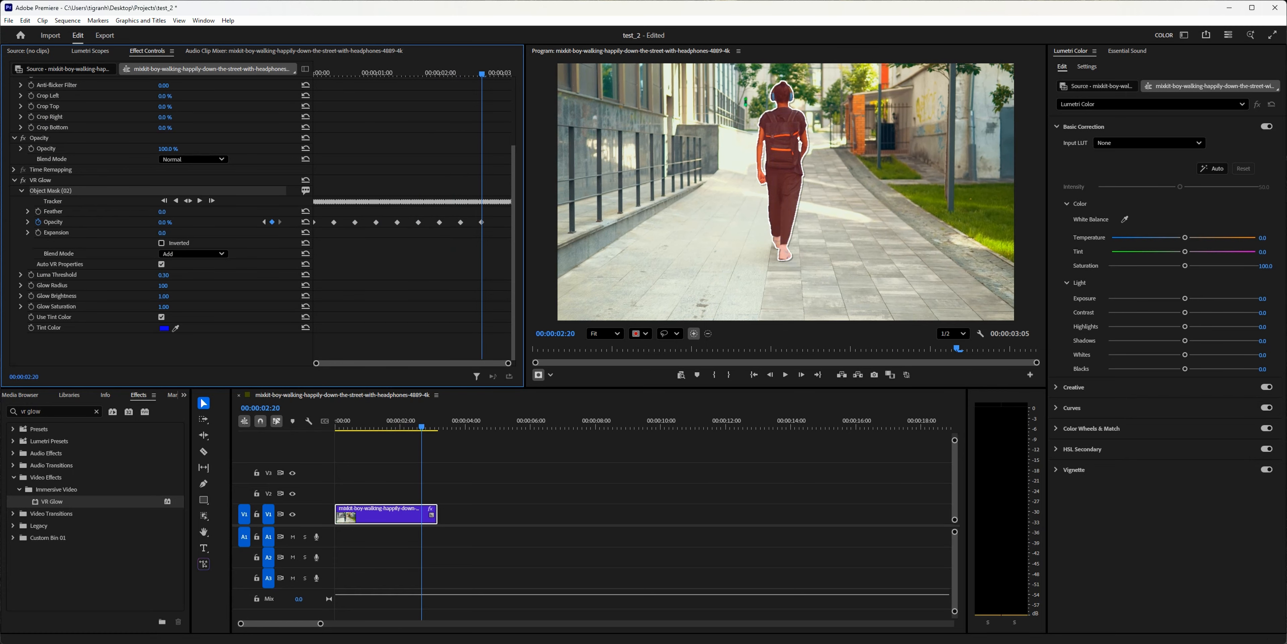
key("shift+Right")
key("shift+Right")
left_click_drag(172, 223, 189, 224)
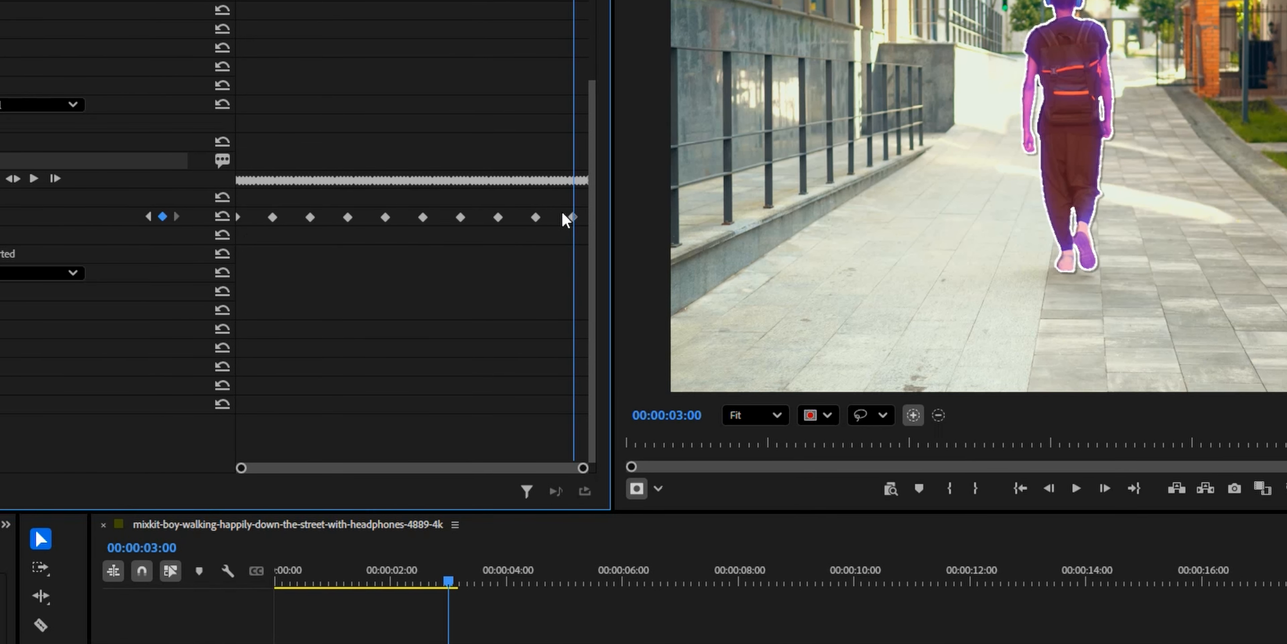
- Select all of the object mask's Opacity keyframes and apply Ease Out to them
left_click_drag(585, 204, 441, 238)
left_click_drag(289, 234, 235, 226)
right_click(274, 225)
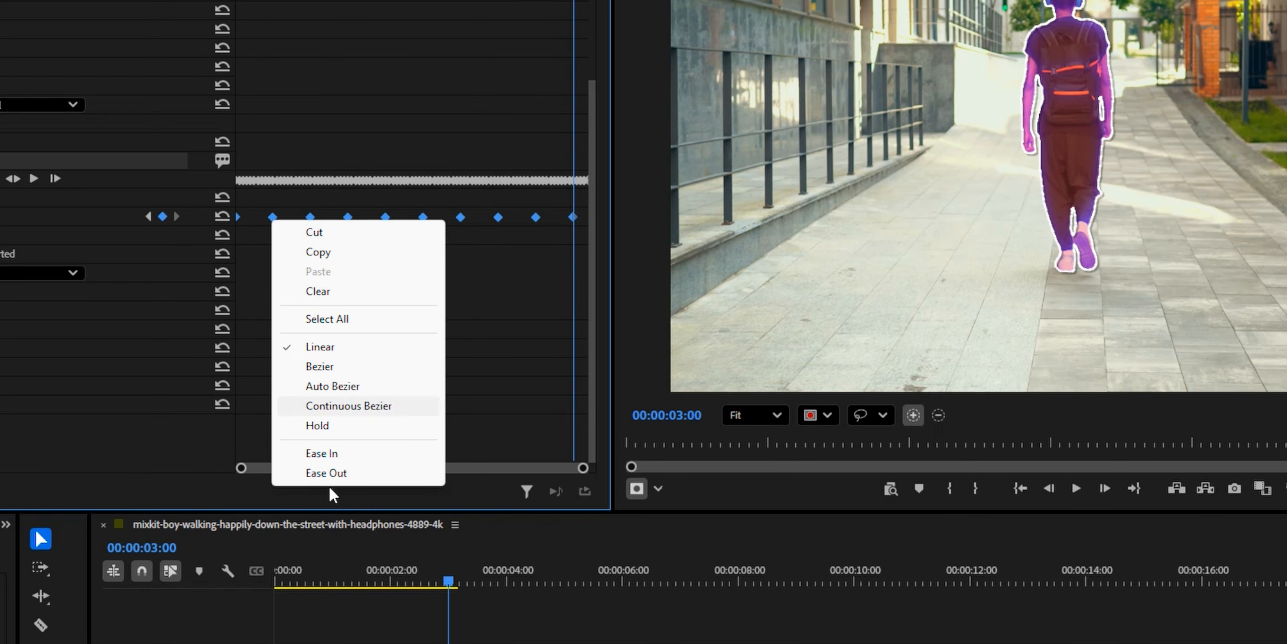
left_click(334, 473)
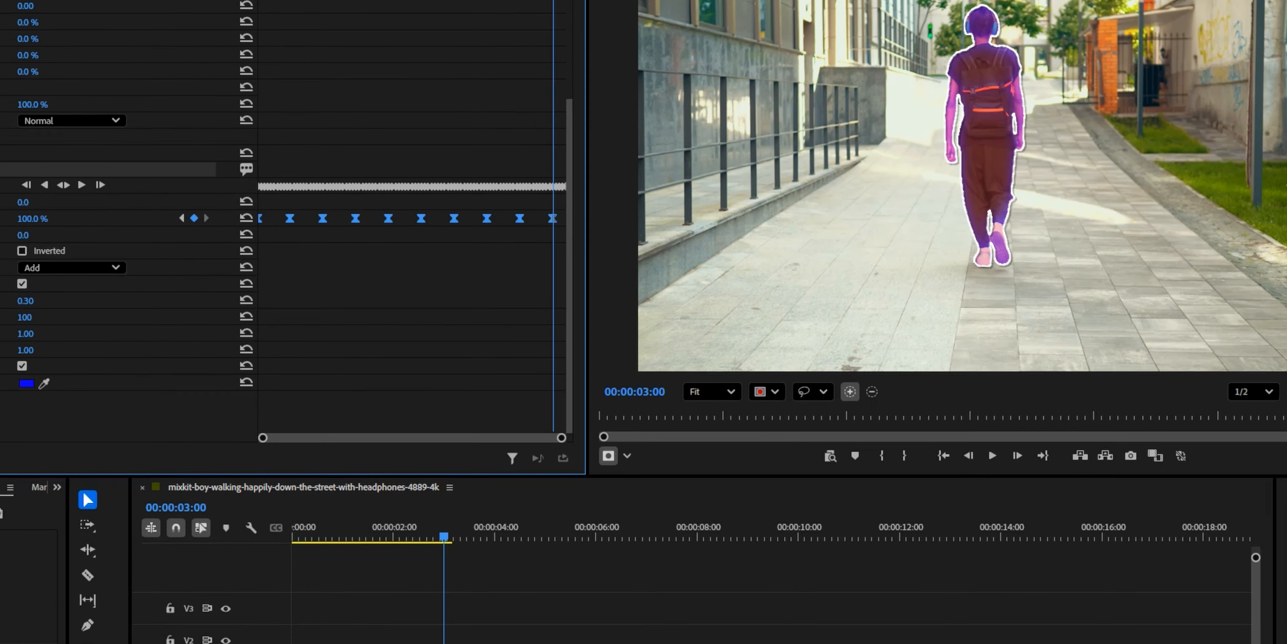
- Play back the pulsing glow from the sequence start with the clip deselected, and return the playhead to the start
key("Home")
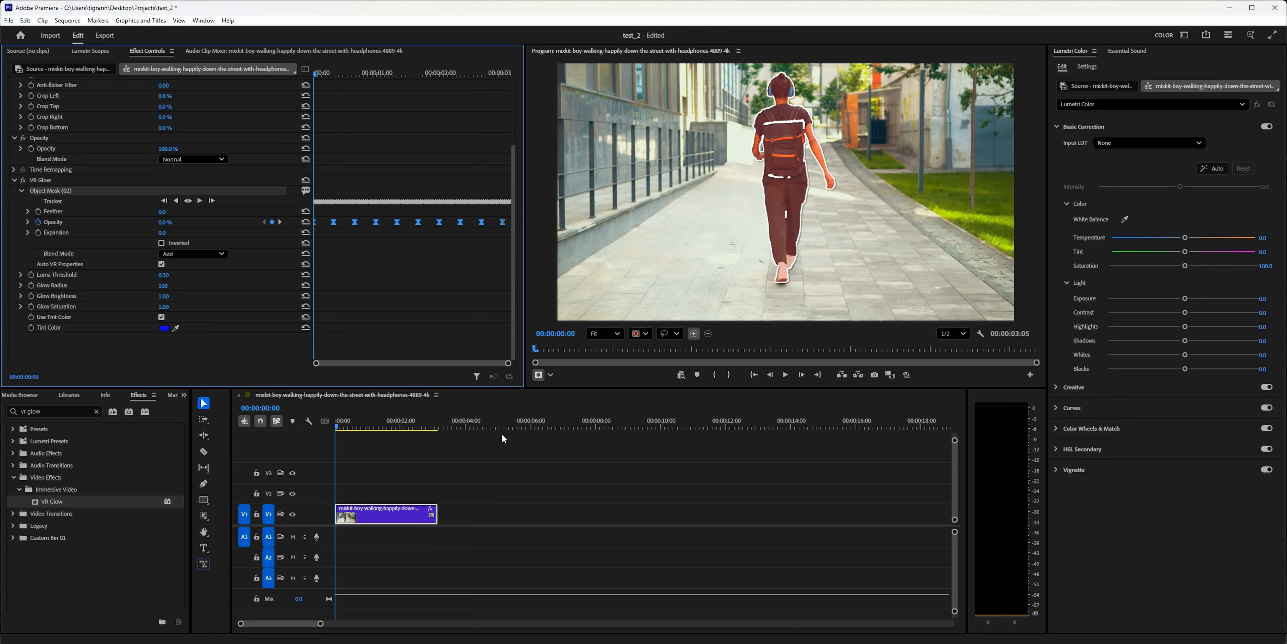
left_click(497, 446)
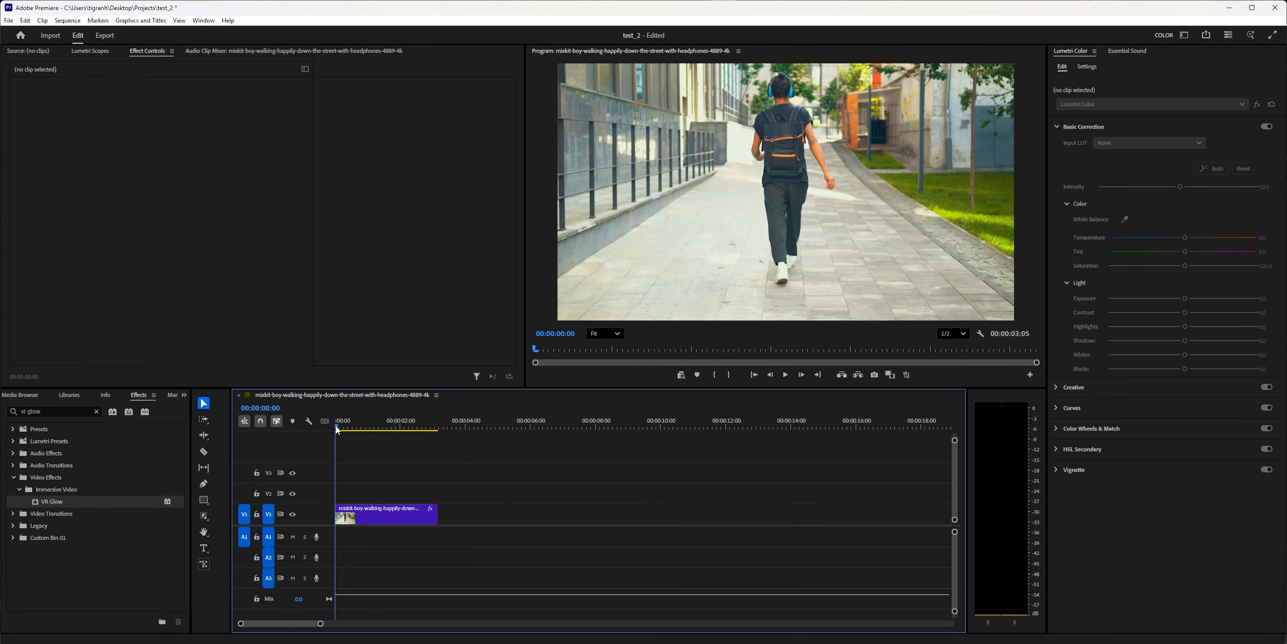
key("space")
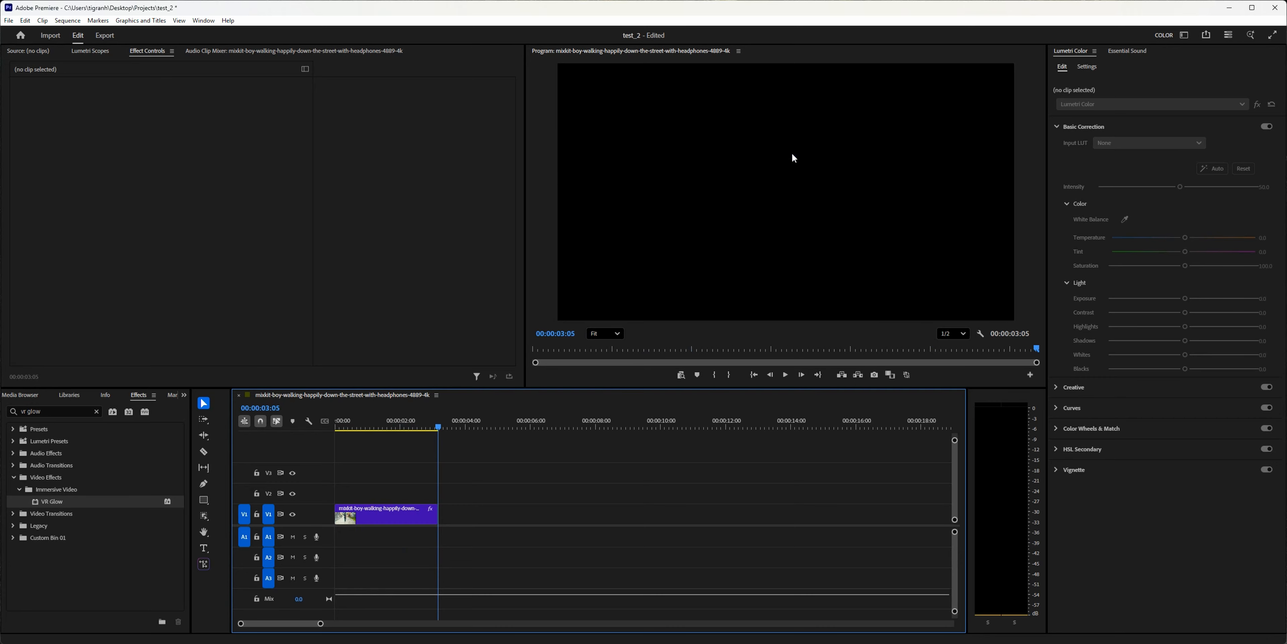
key("space")
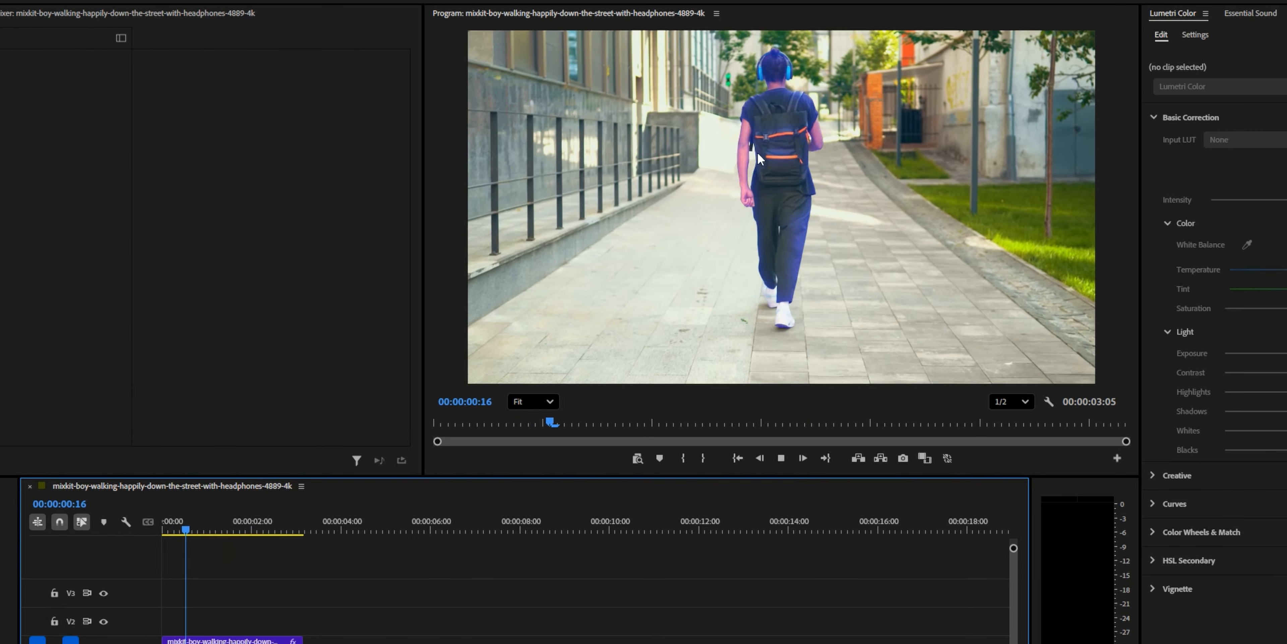
key("space")
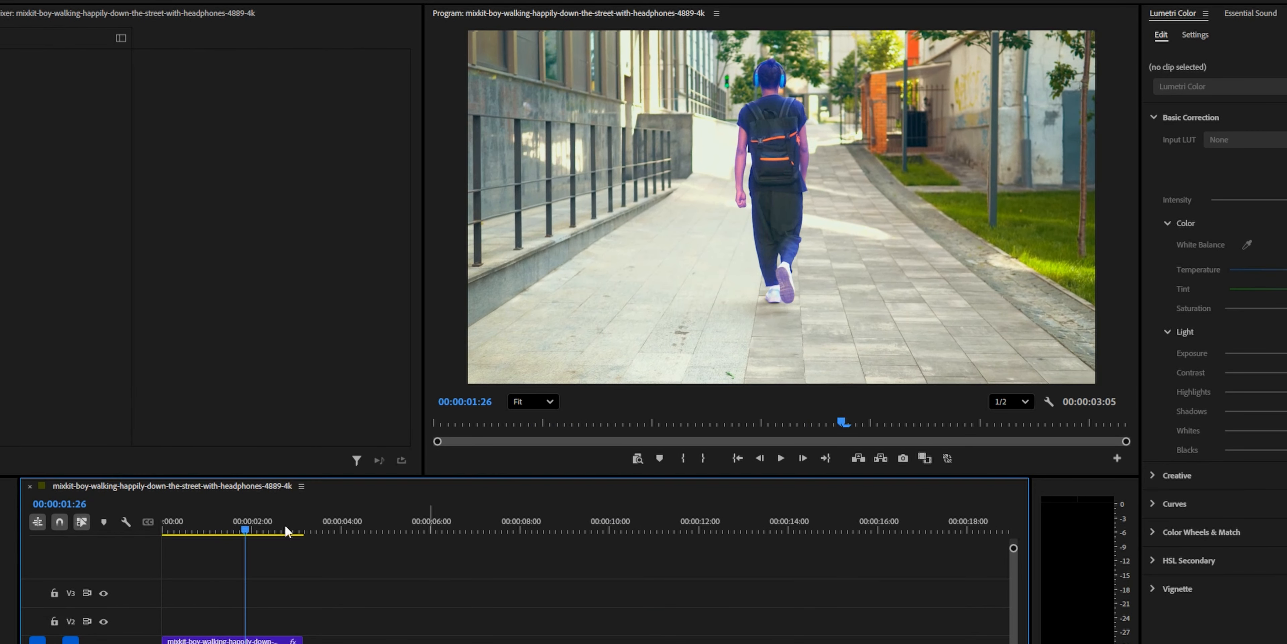
left_click_drag(285, 530, 126, 535)
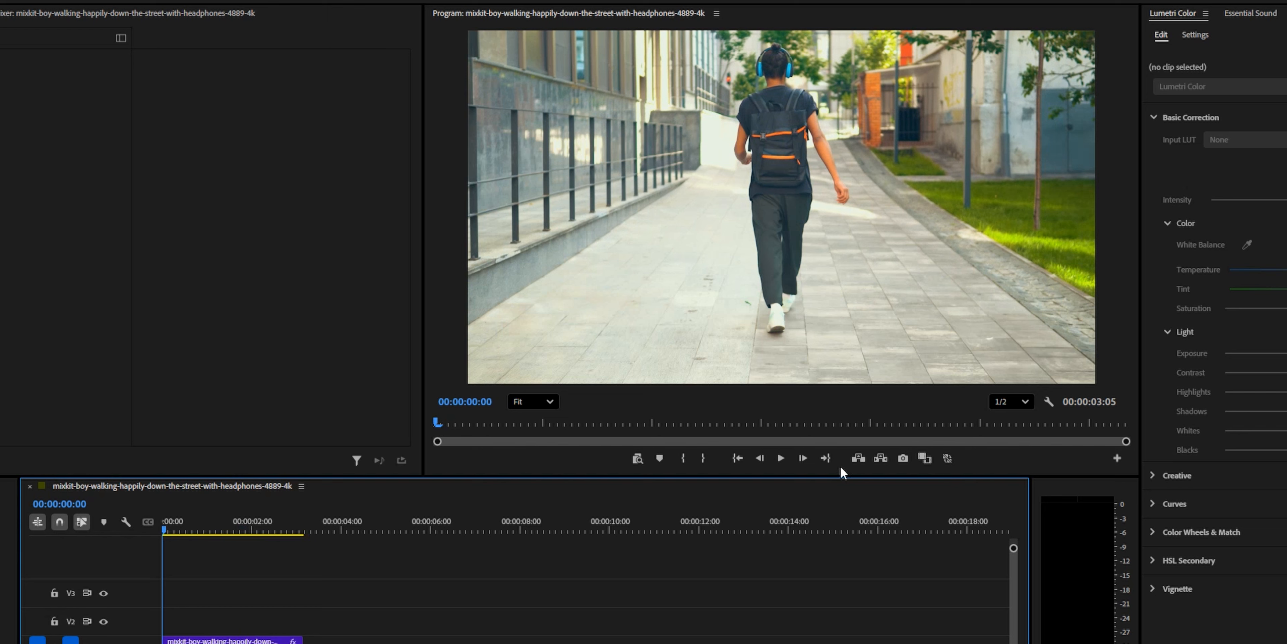
- Add the Loop Playback control to the Program Monitor's transport controls
left_click(1118, 457)
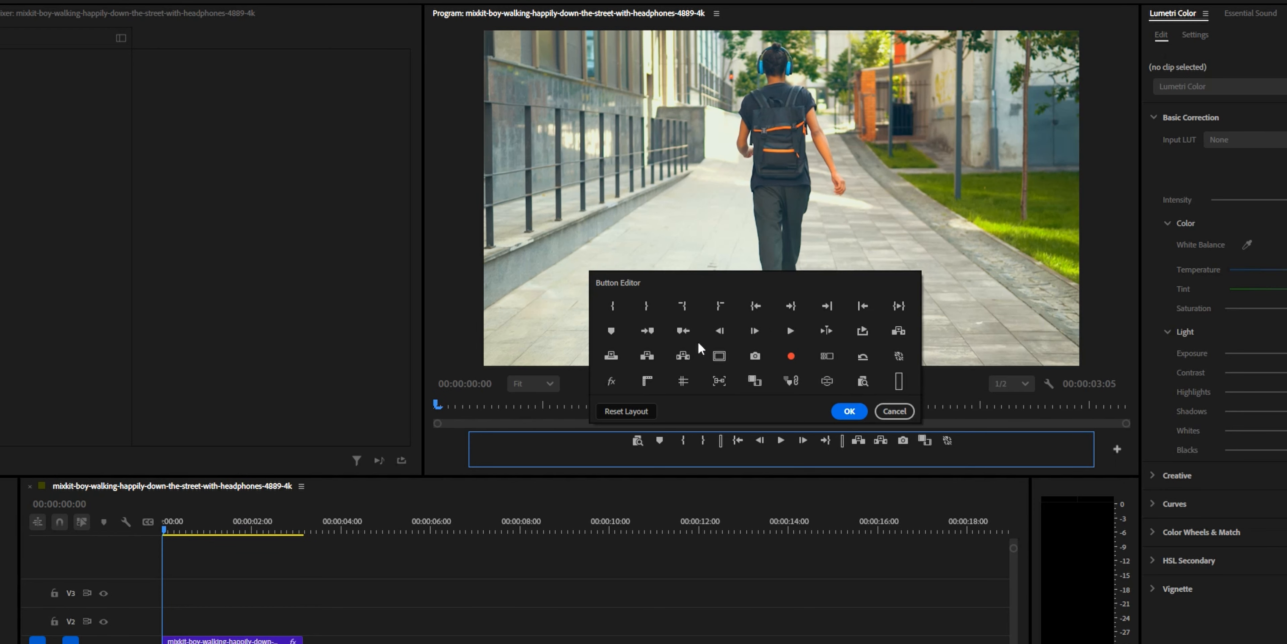
left_click_drag(863, 331, 959, 451)
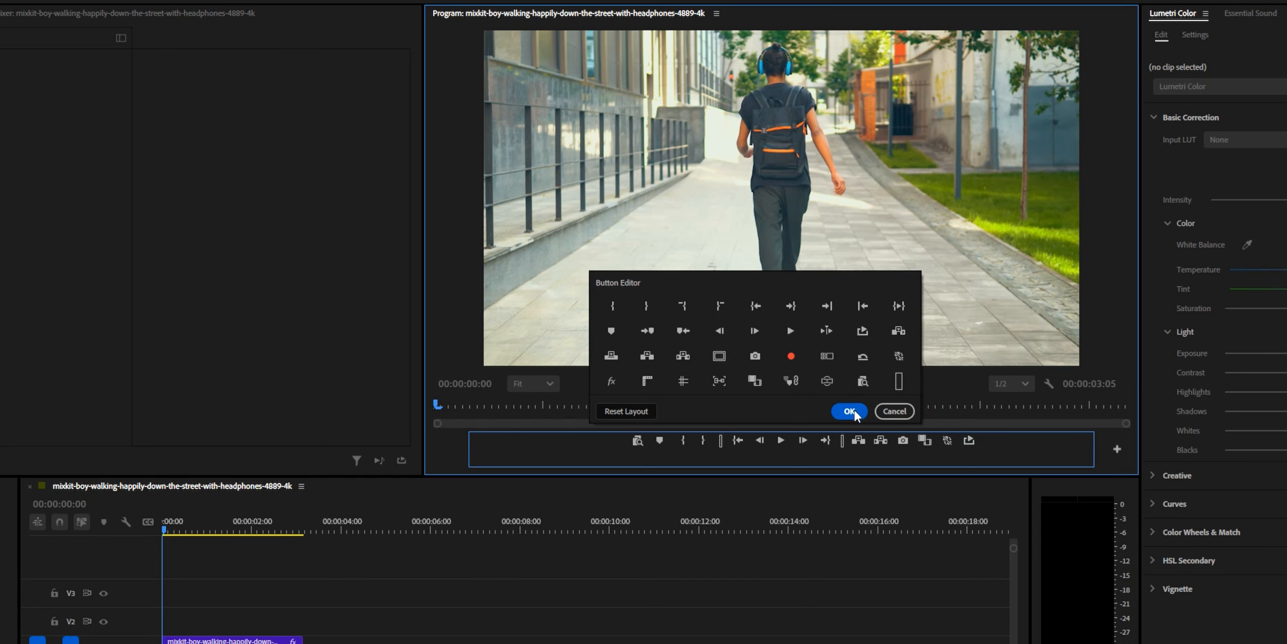
left_click(850, 411)
- Enable Loop Playback and play the sequence from its start
left_click(972, 456)
left_click(107, 526)
key("space")
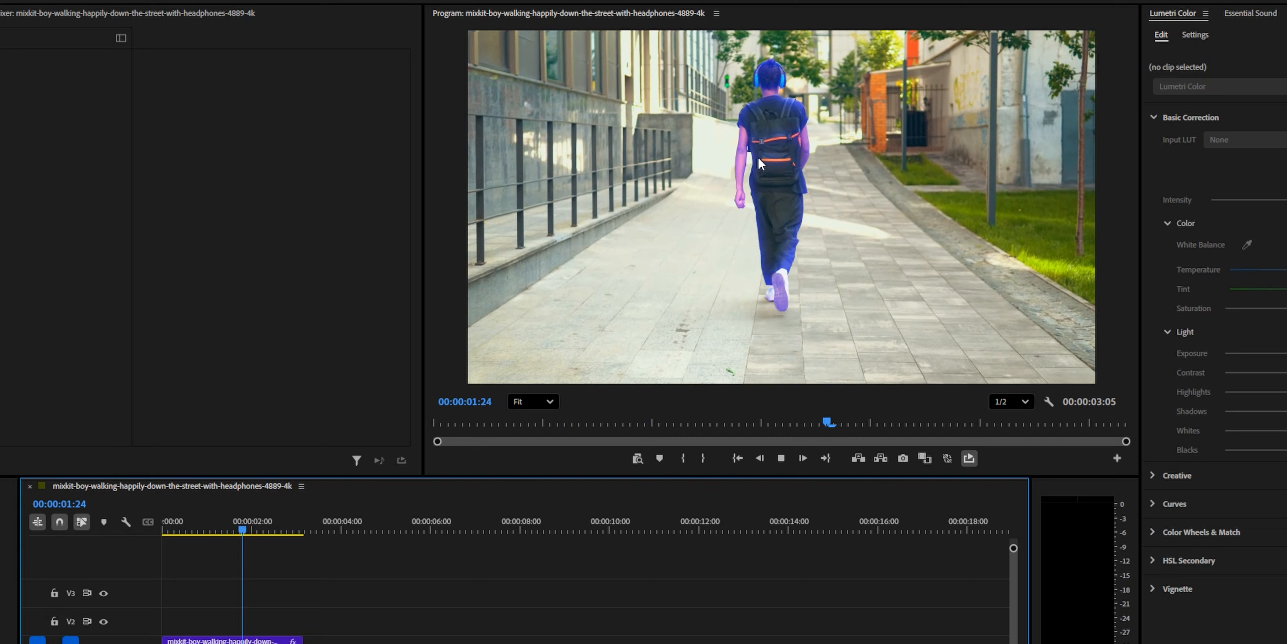